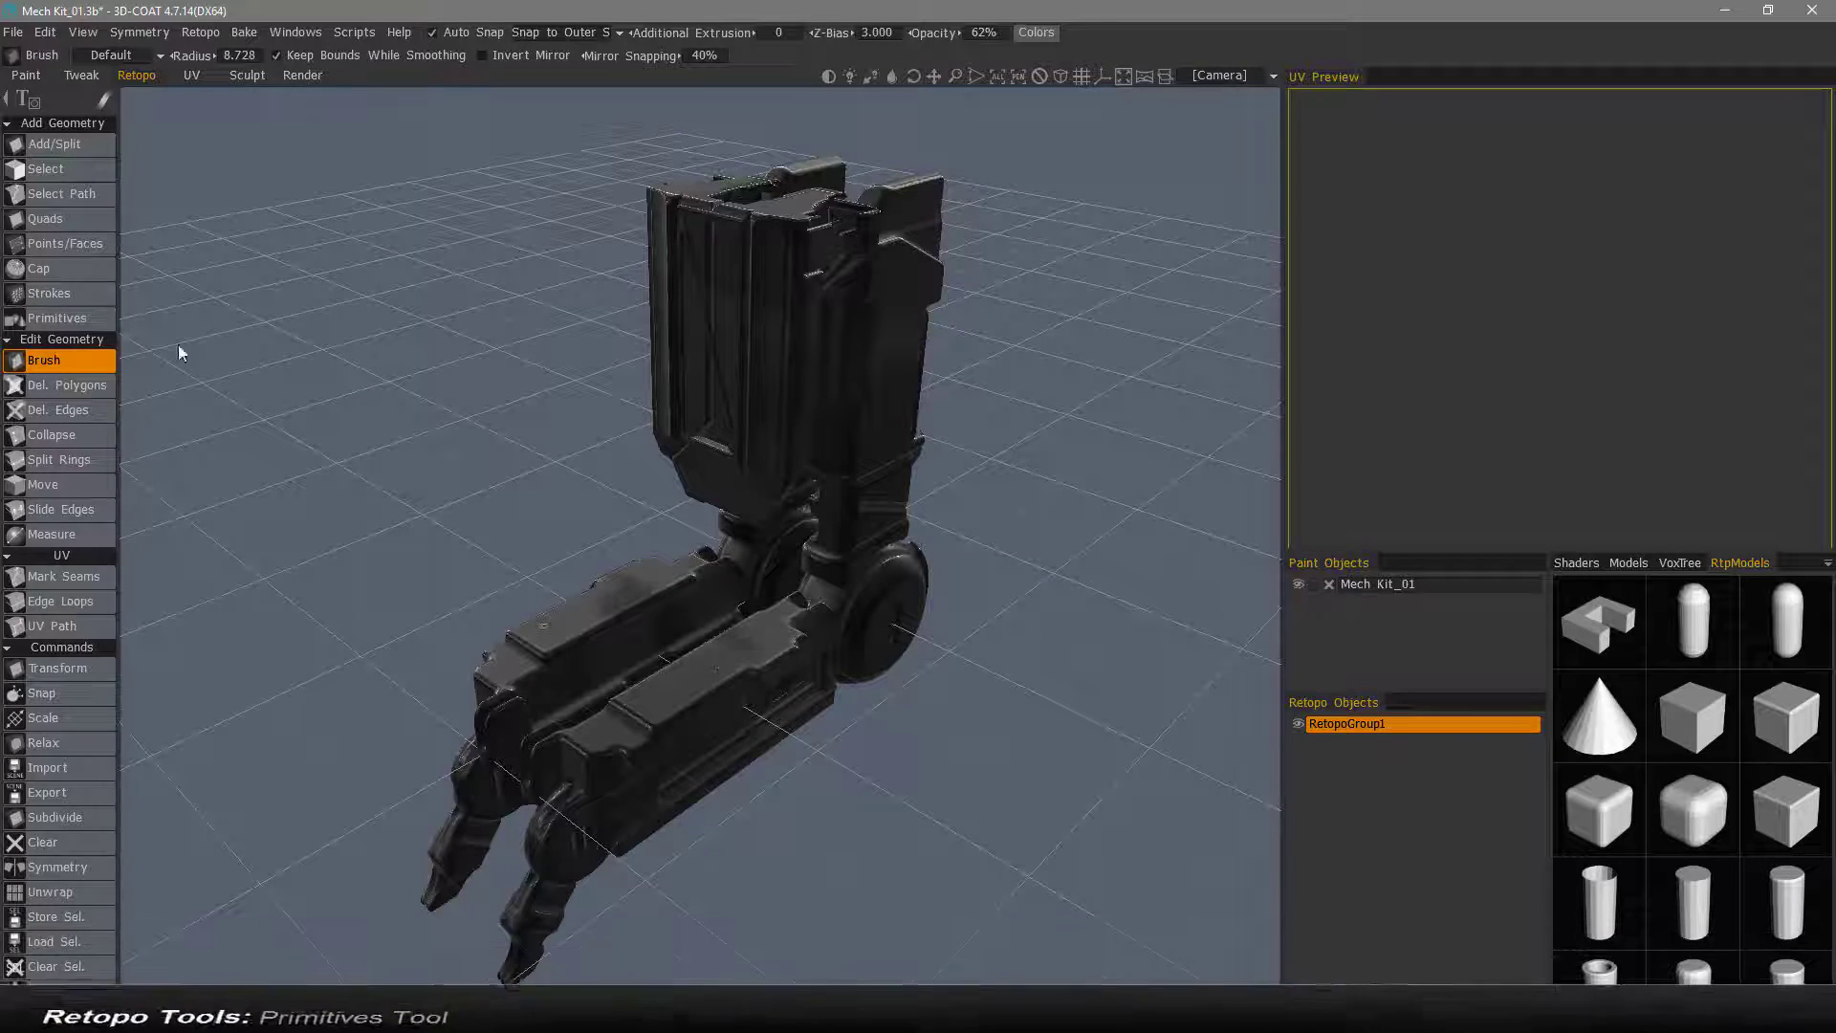
# Start the retopo Primitives tool, preview the cylinder and ellipsoid shapes, and choose the box primitive.
pyautogui.click(84, 317)
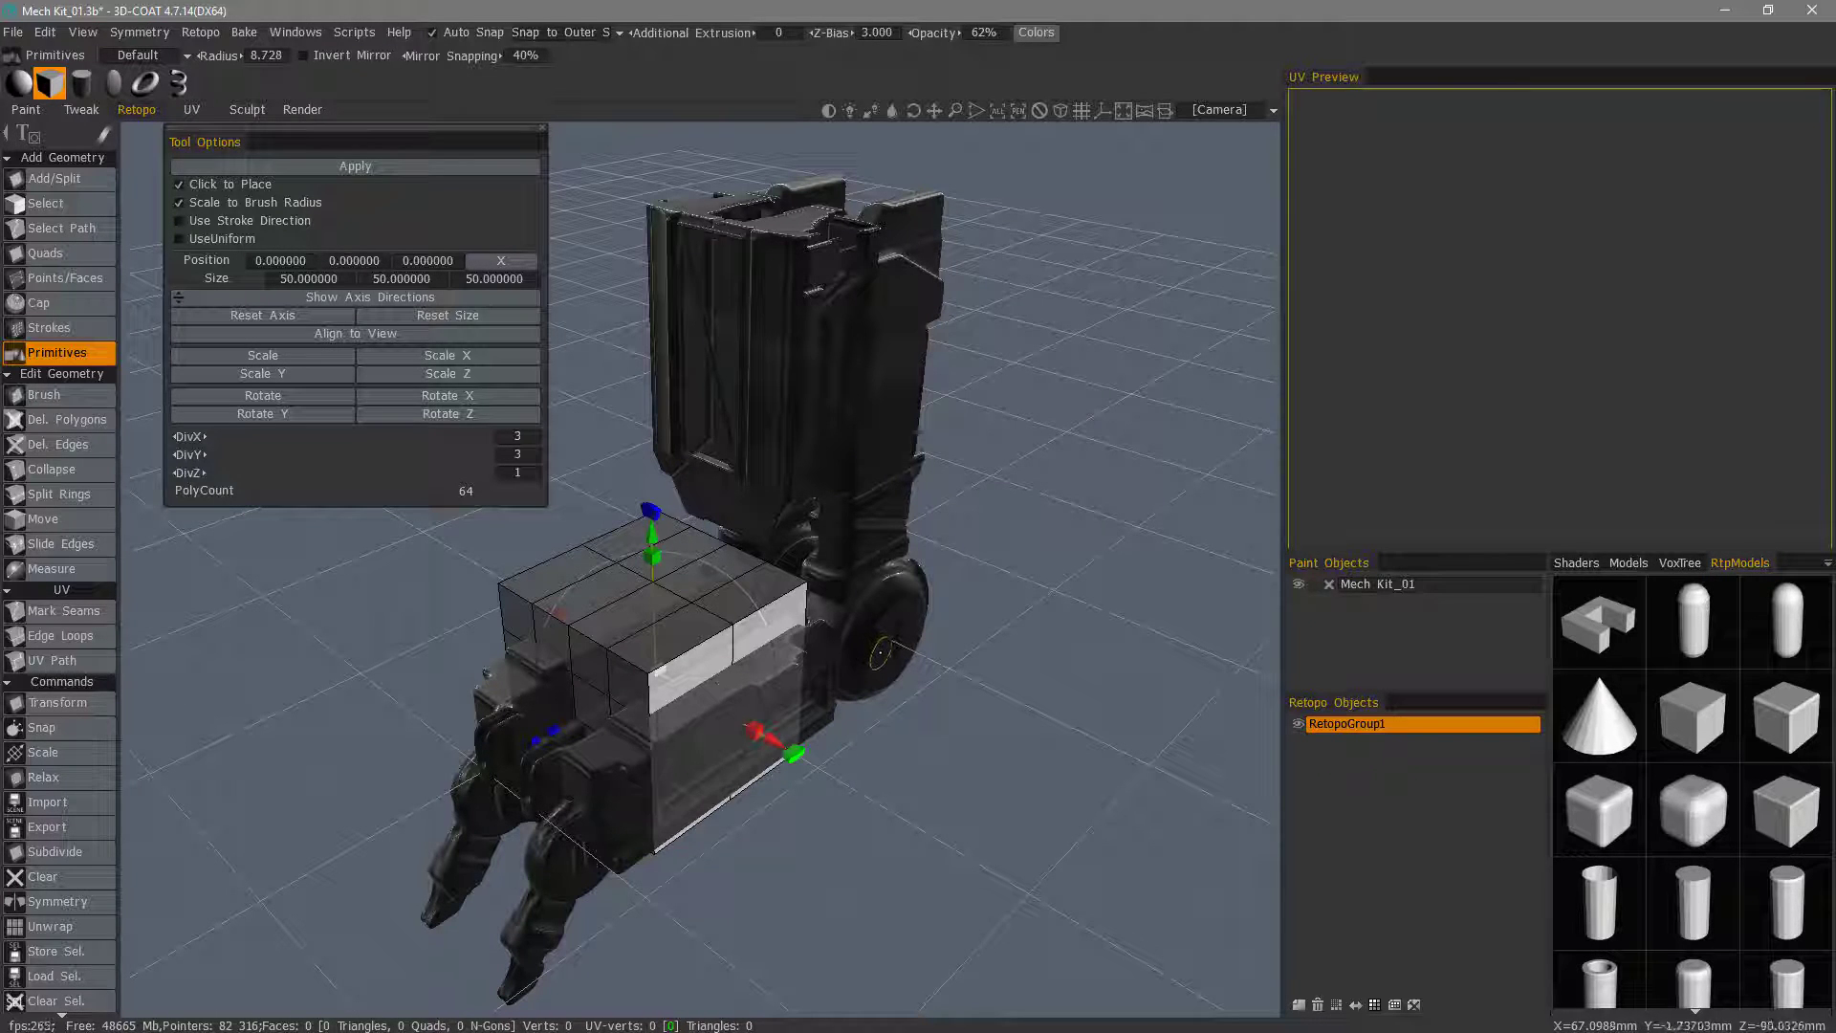
pyautogui.click(84, 91)
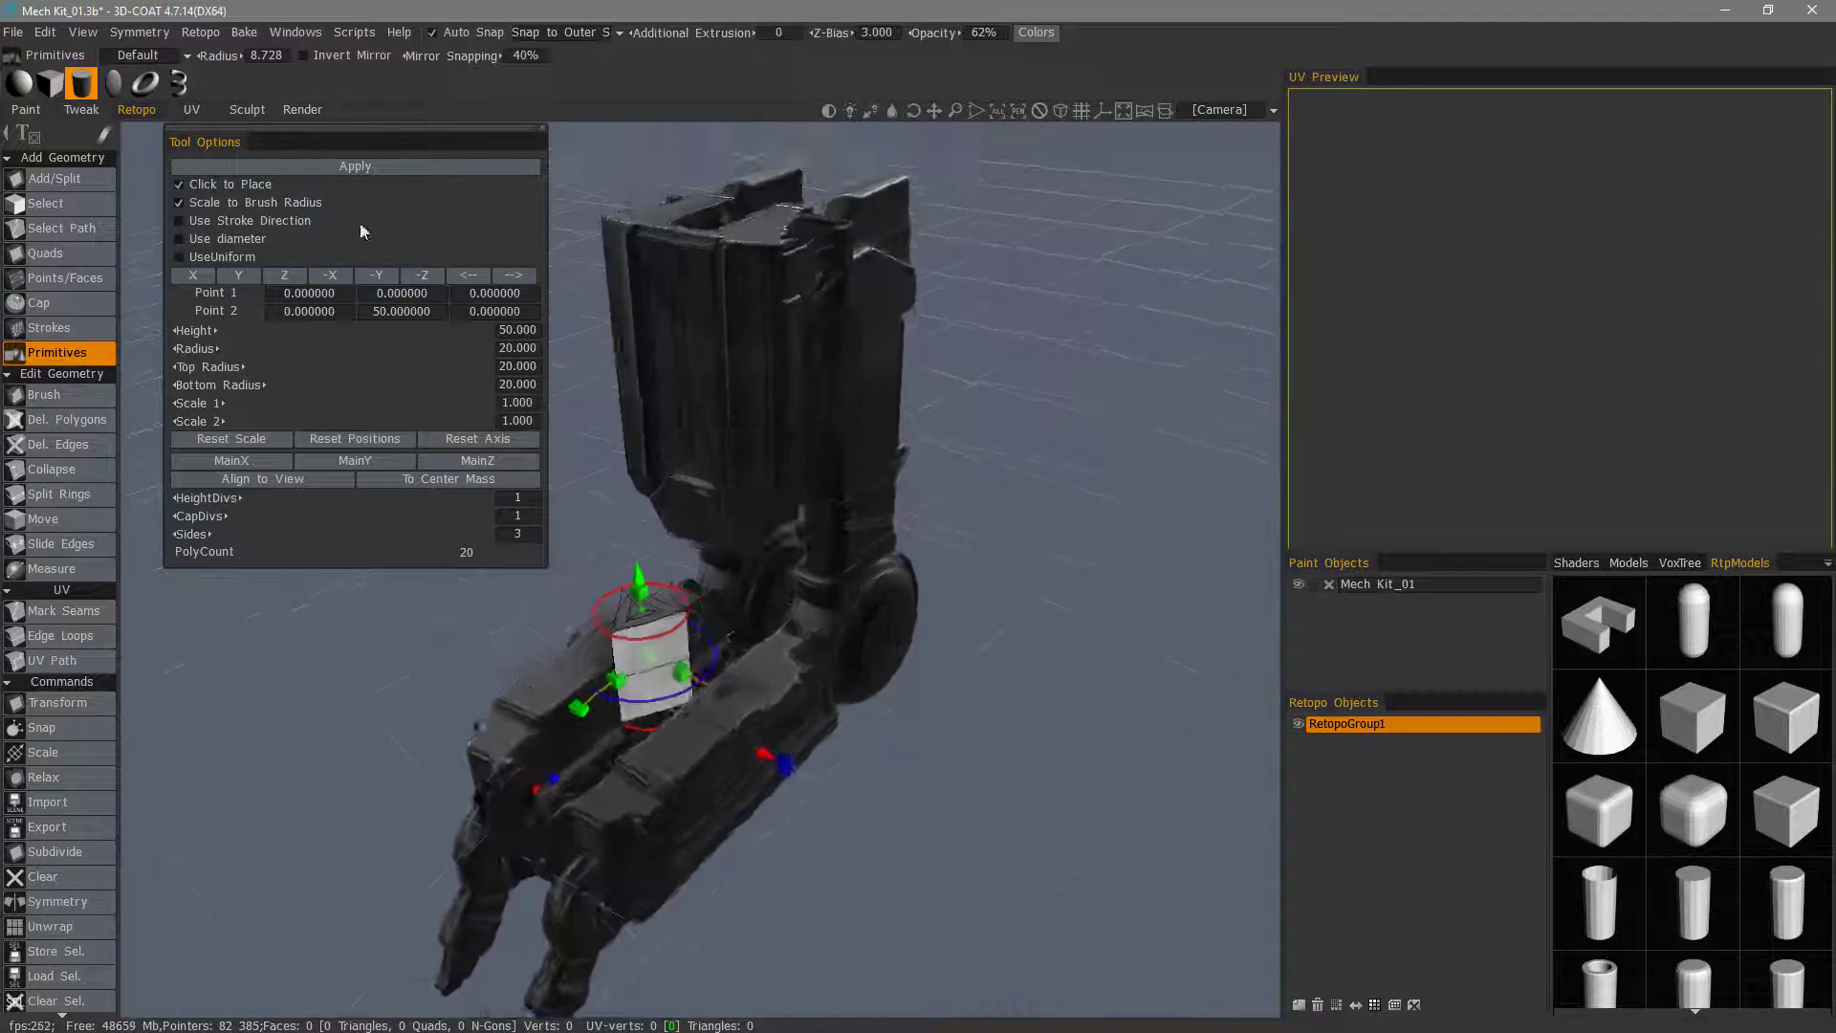
pyautogui.click(113, 83)
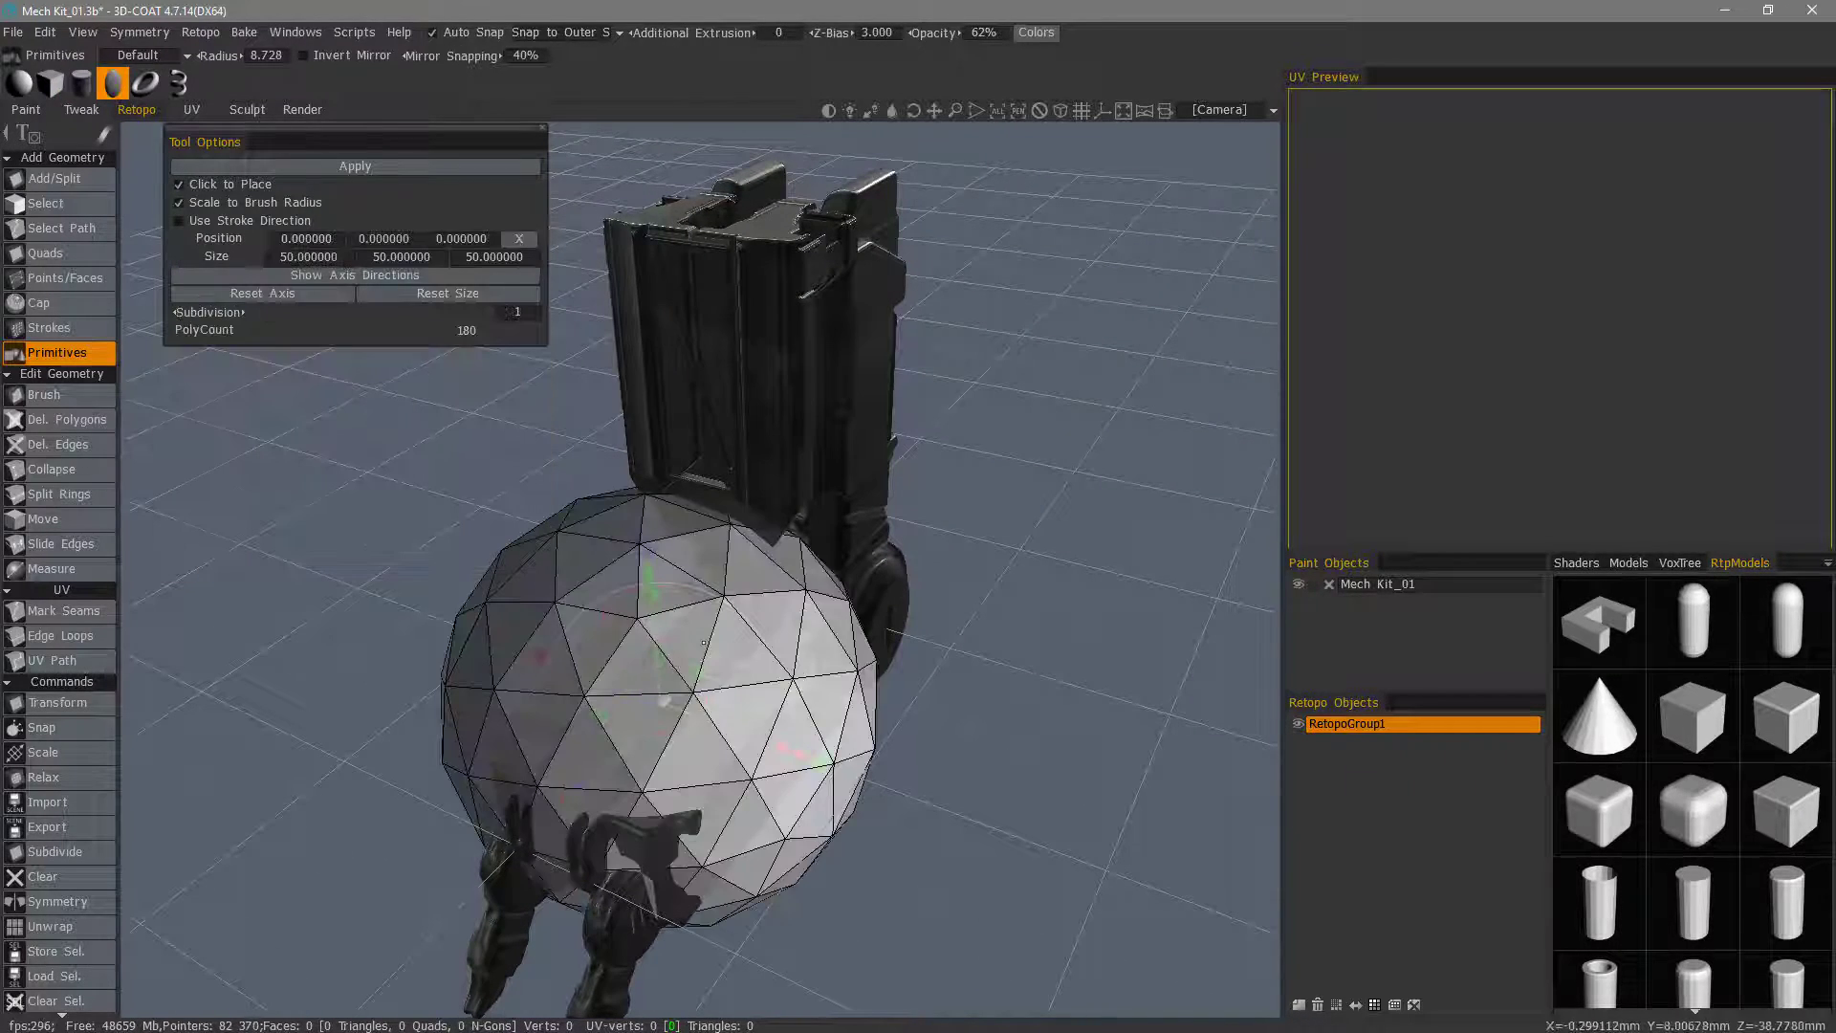
pyautogui.click(49, 87)
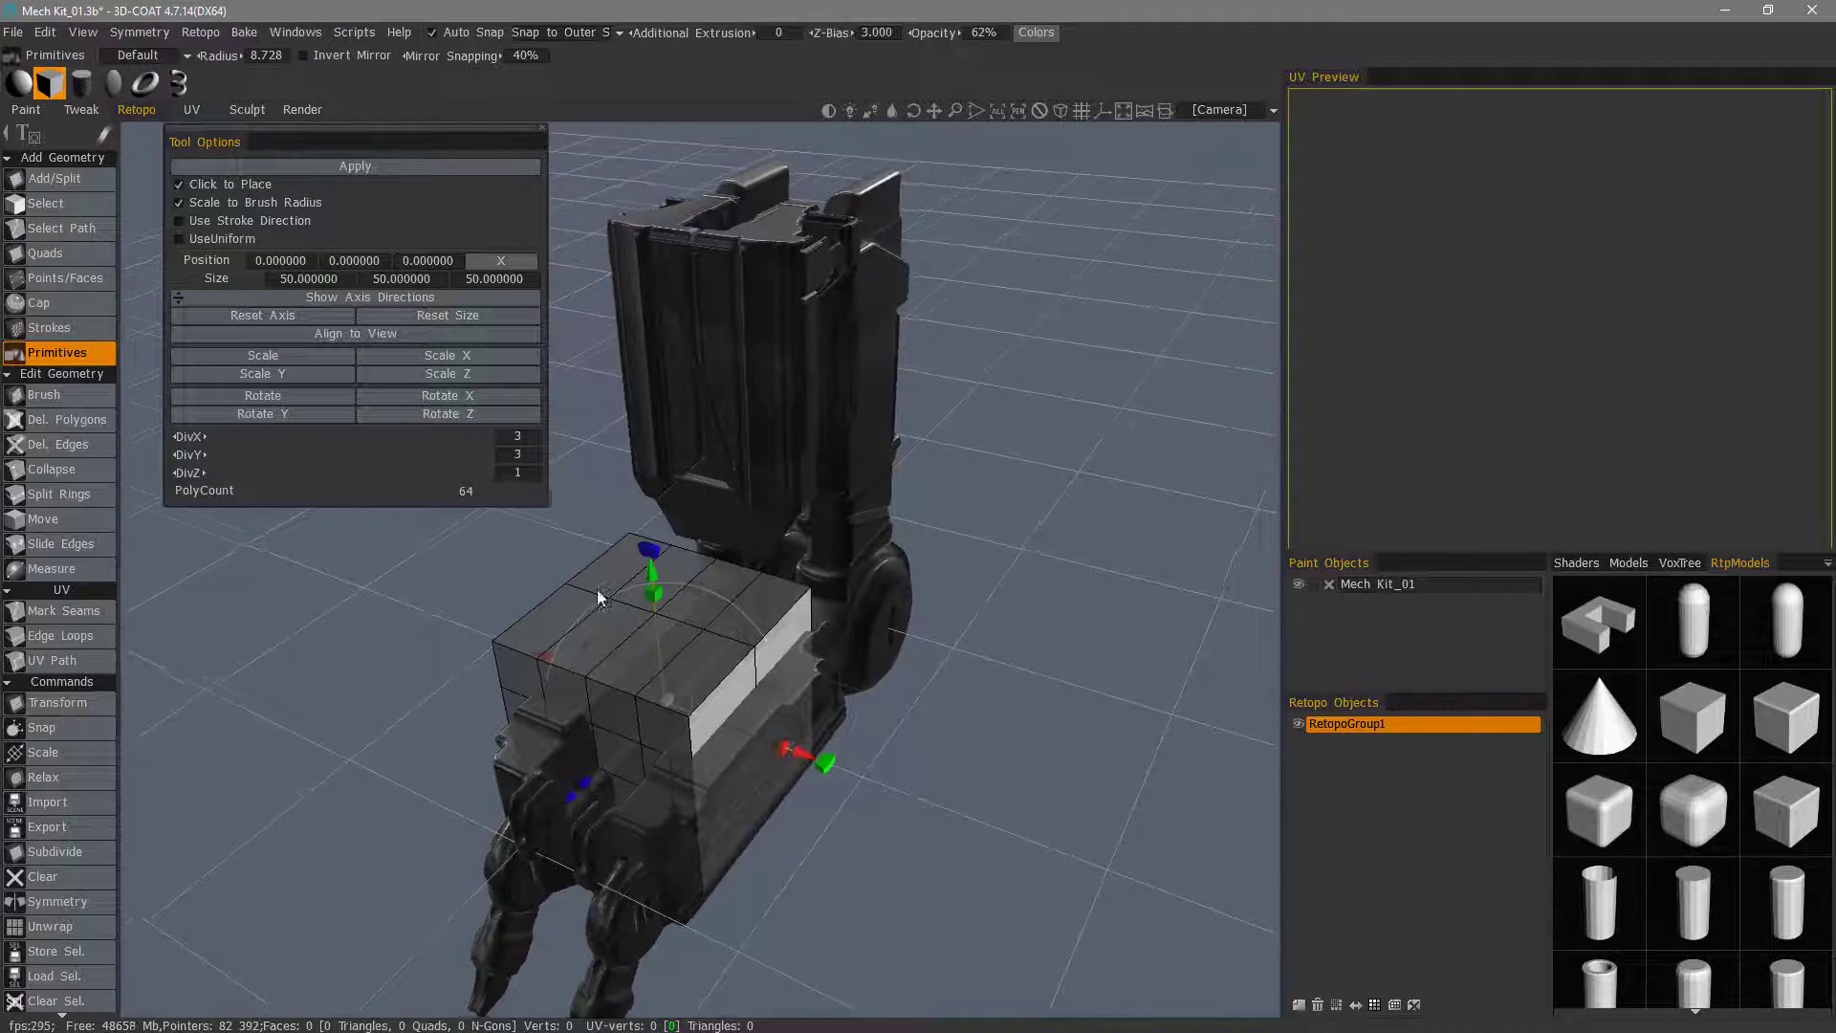
# Raise the box to Y about 74.8 and resize it to about 18.1 × 27.5 × 35.2.
pyautogui.moveTo(596, 589); pyautogui.dragTo(621, 570, button='middle')
pyautogui.moveTo(648, 581); pyautogui.dragTo(663, 412)
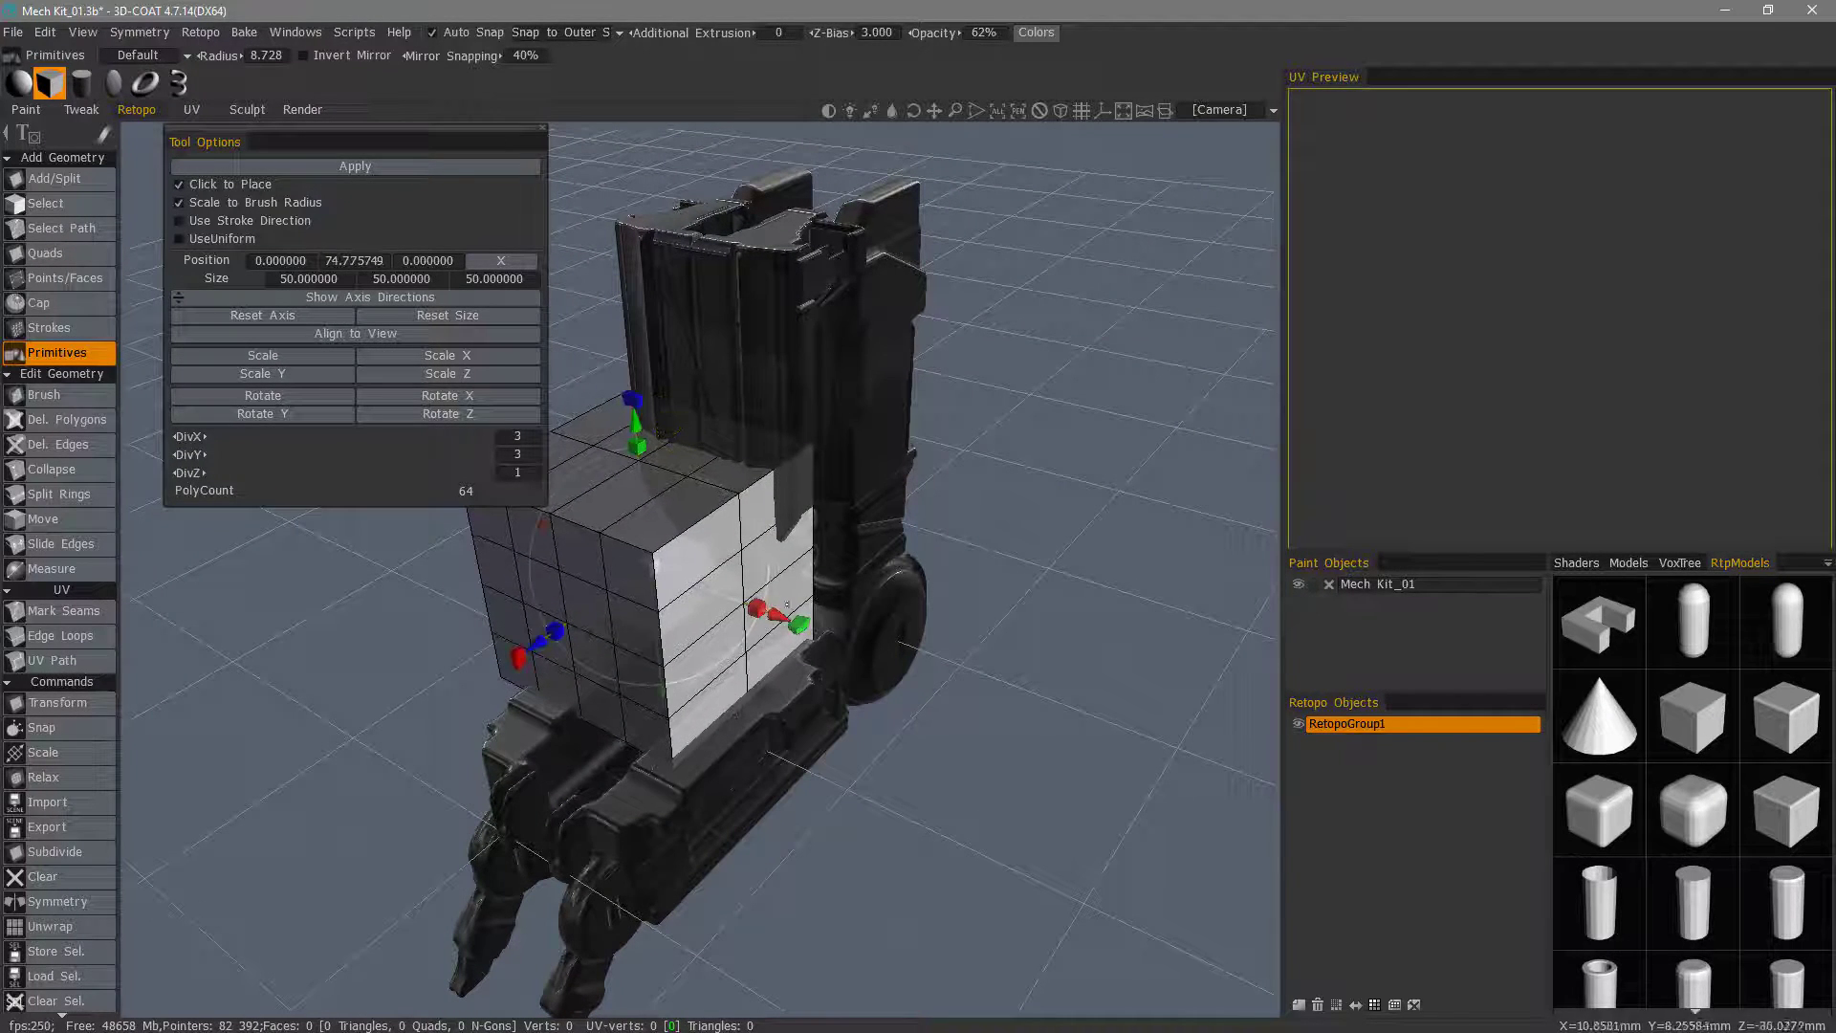
pyautogui.moveTo(776, 602); pyautogui.dragTo(880, 632, button='middle')
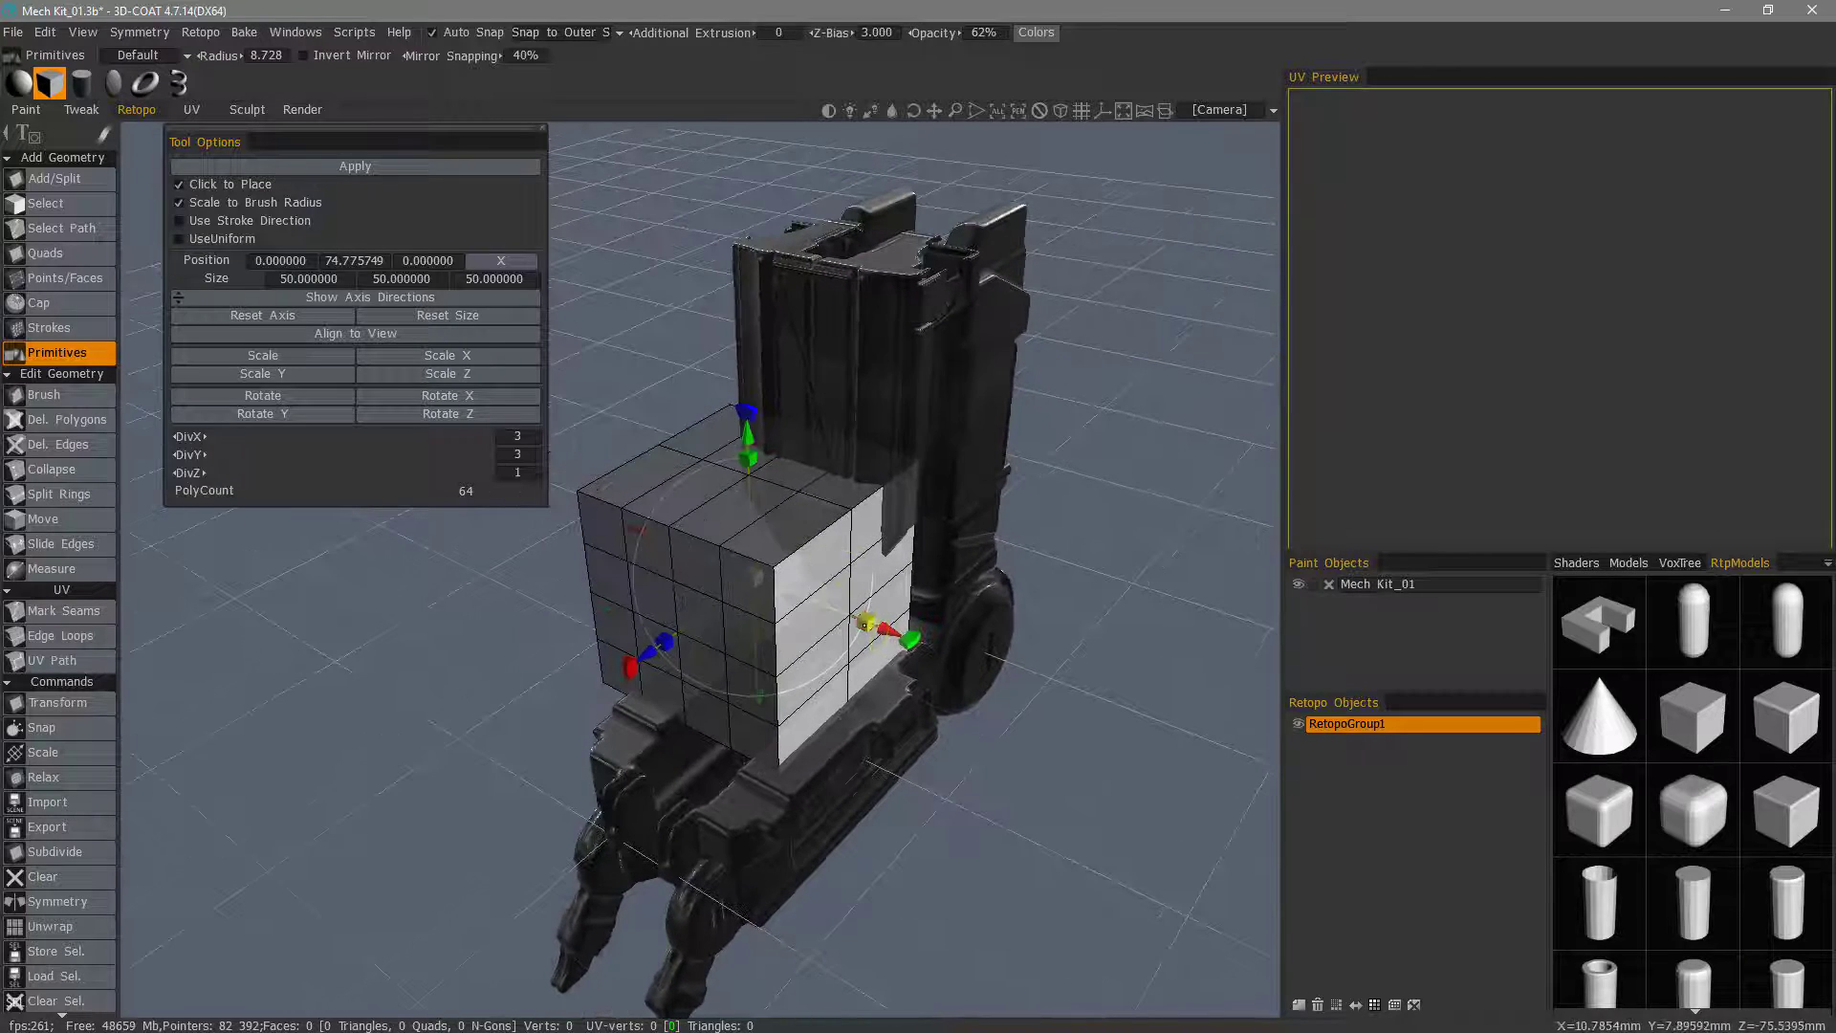
pyautogui.moveTo(864, 622); pyautogui.dragTo(685, 661)
pyautogui.moveTo(686, 663); pyautogui.dragTo(606, 685, button='middle')
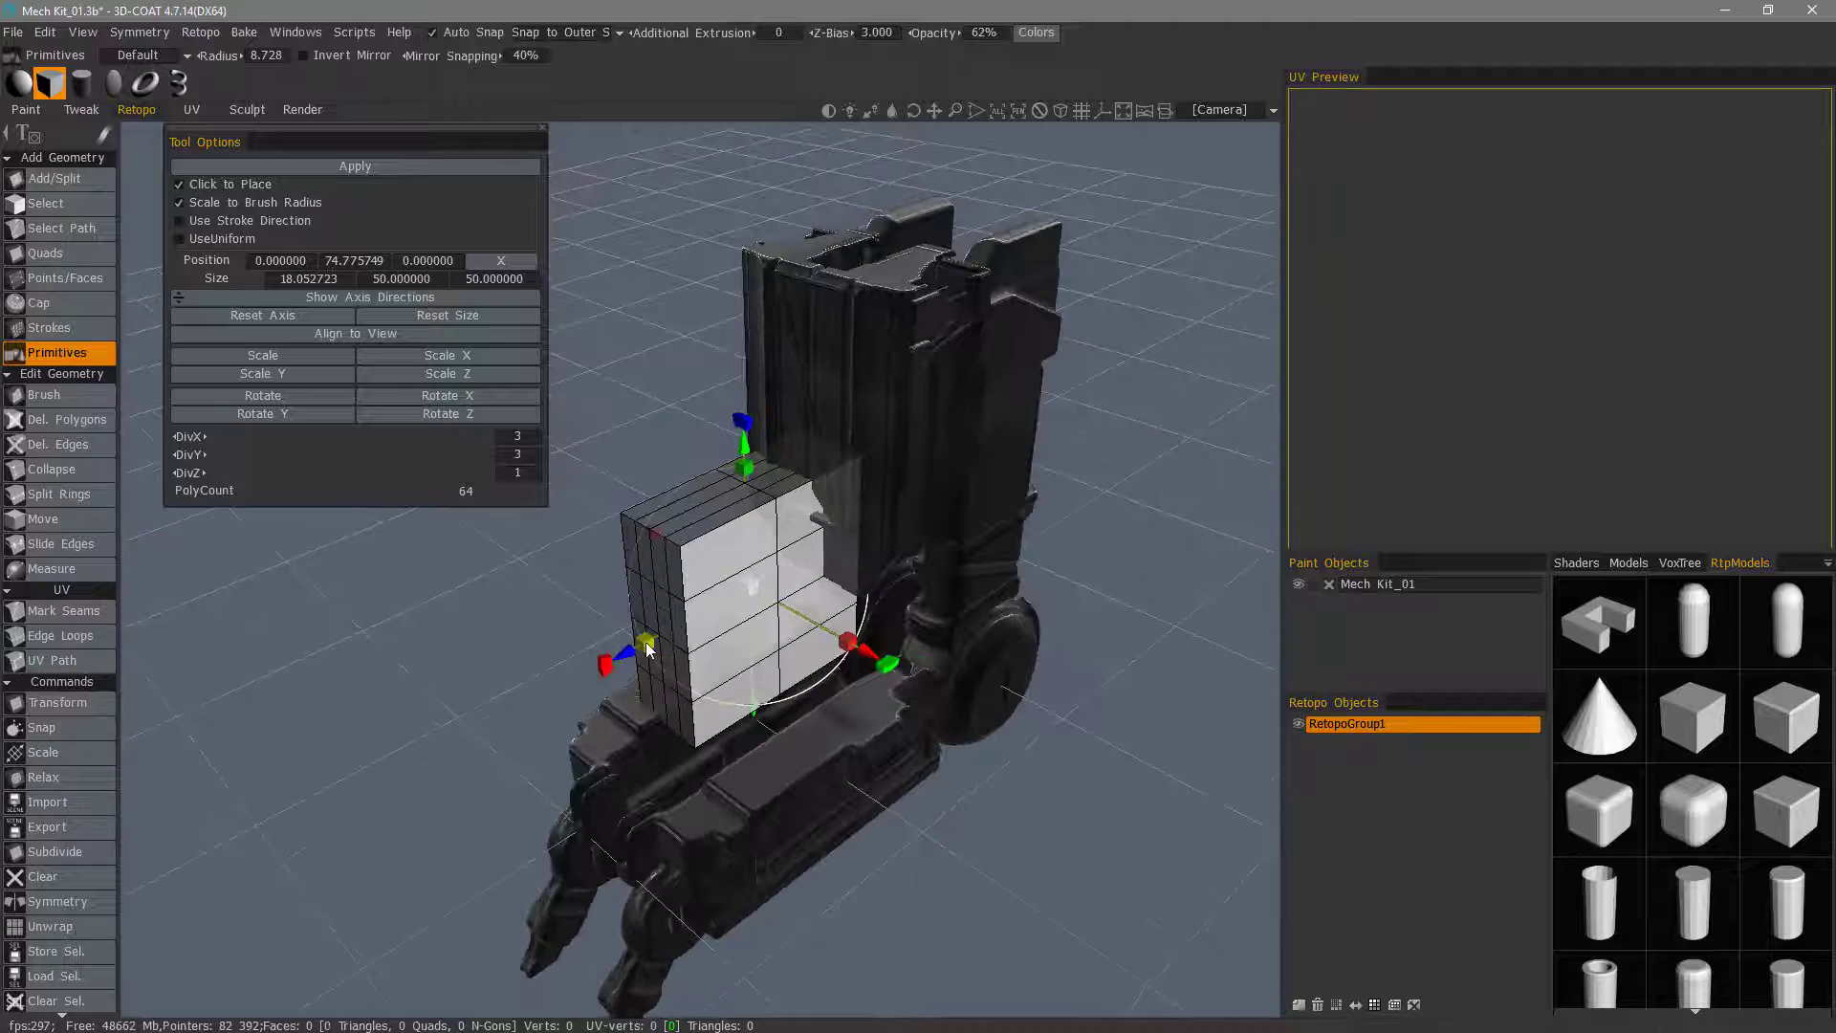
pyautogui.moveTo(648, 648); pyautogui.dragTo(679, 639)
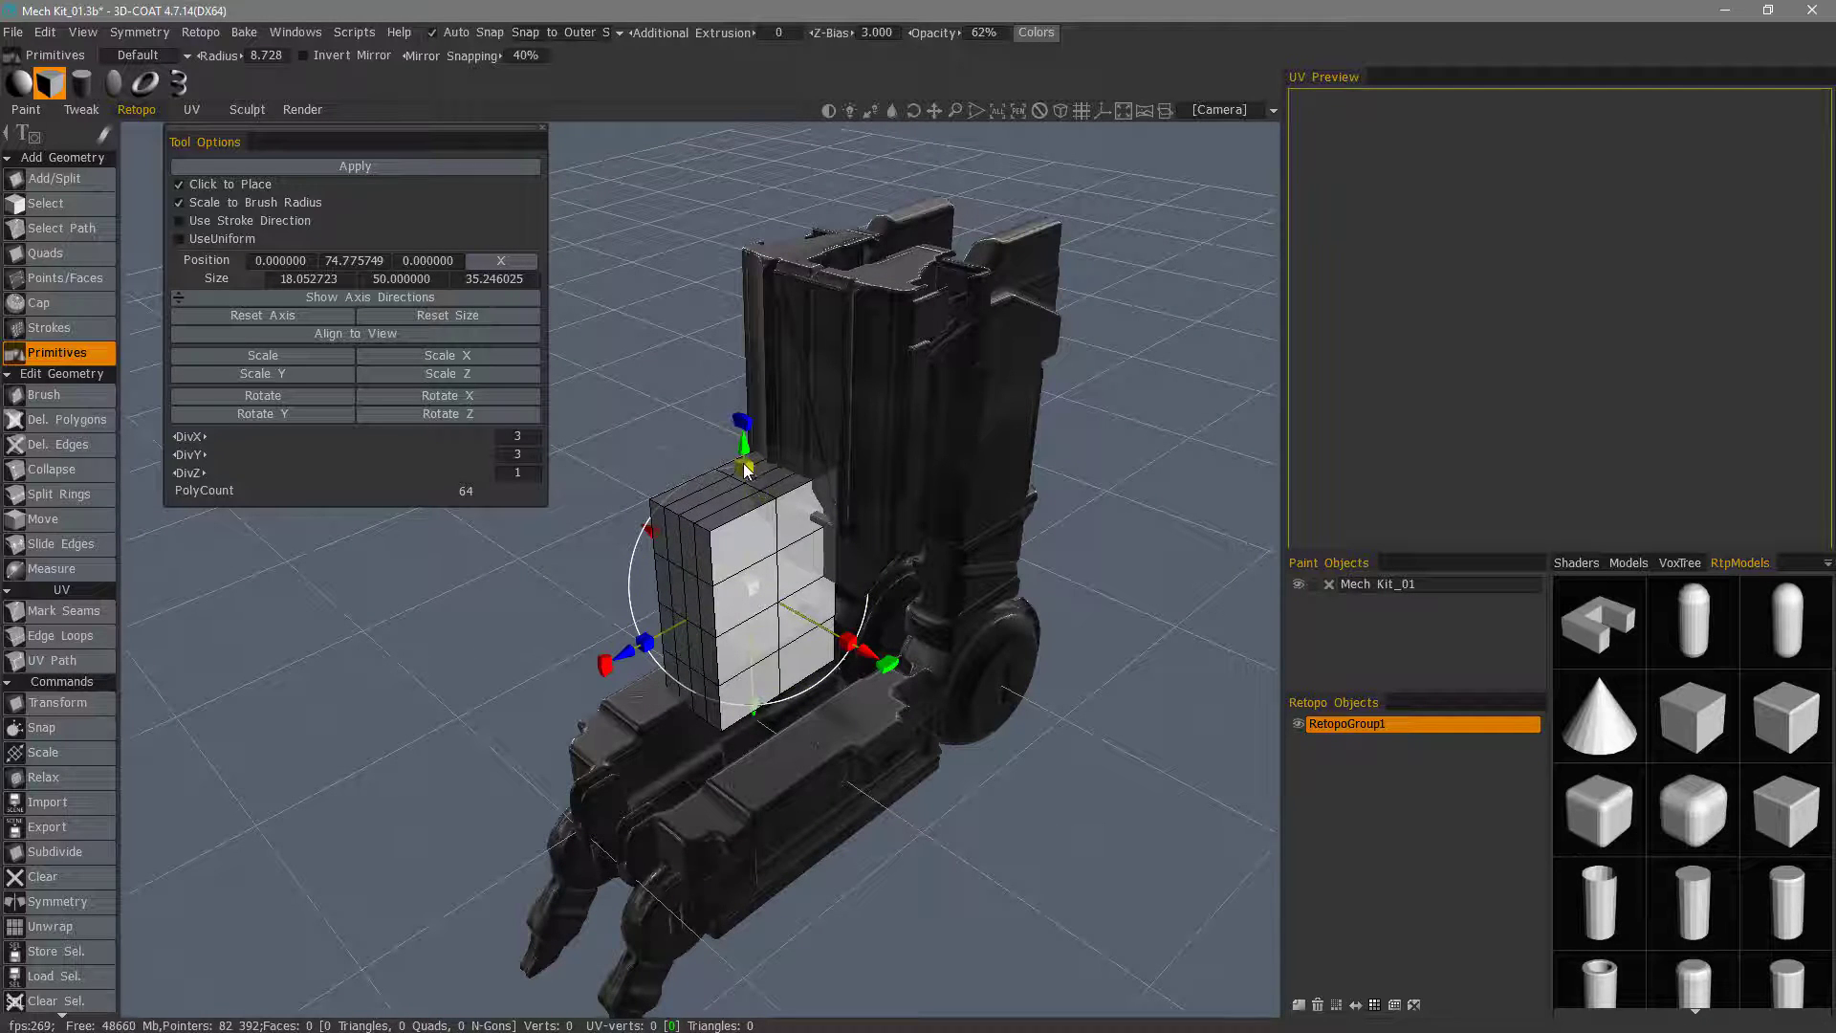
pyautogui.moveTo(744, 467); pyautogui.dragTo(749, 528)
pyautogui.moveTo(748, 528); pyautogui.dragTo(535, 337, button='middle')
pyautogui.moveTo(956, 456); pyautogui.dragTo(1000, 425, button='middle')
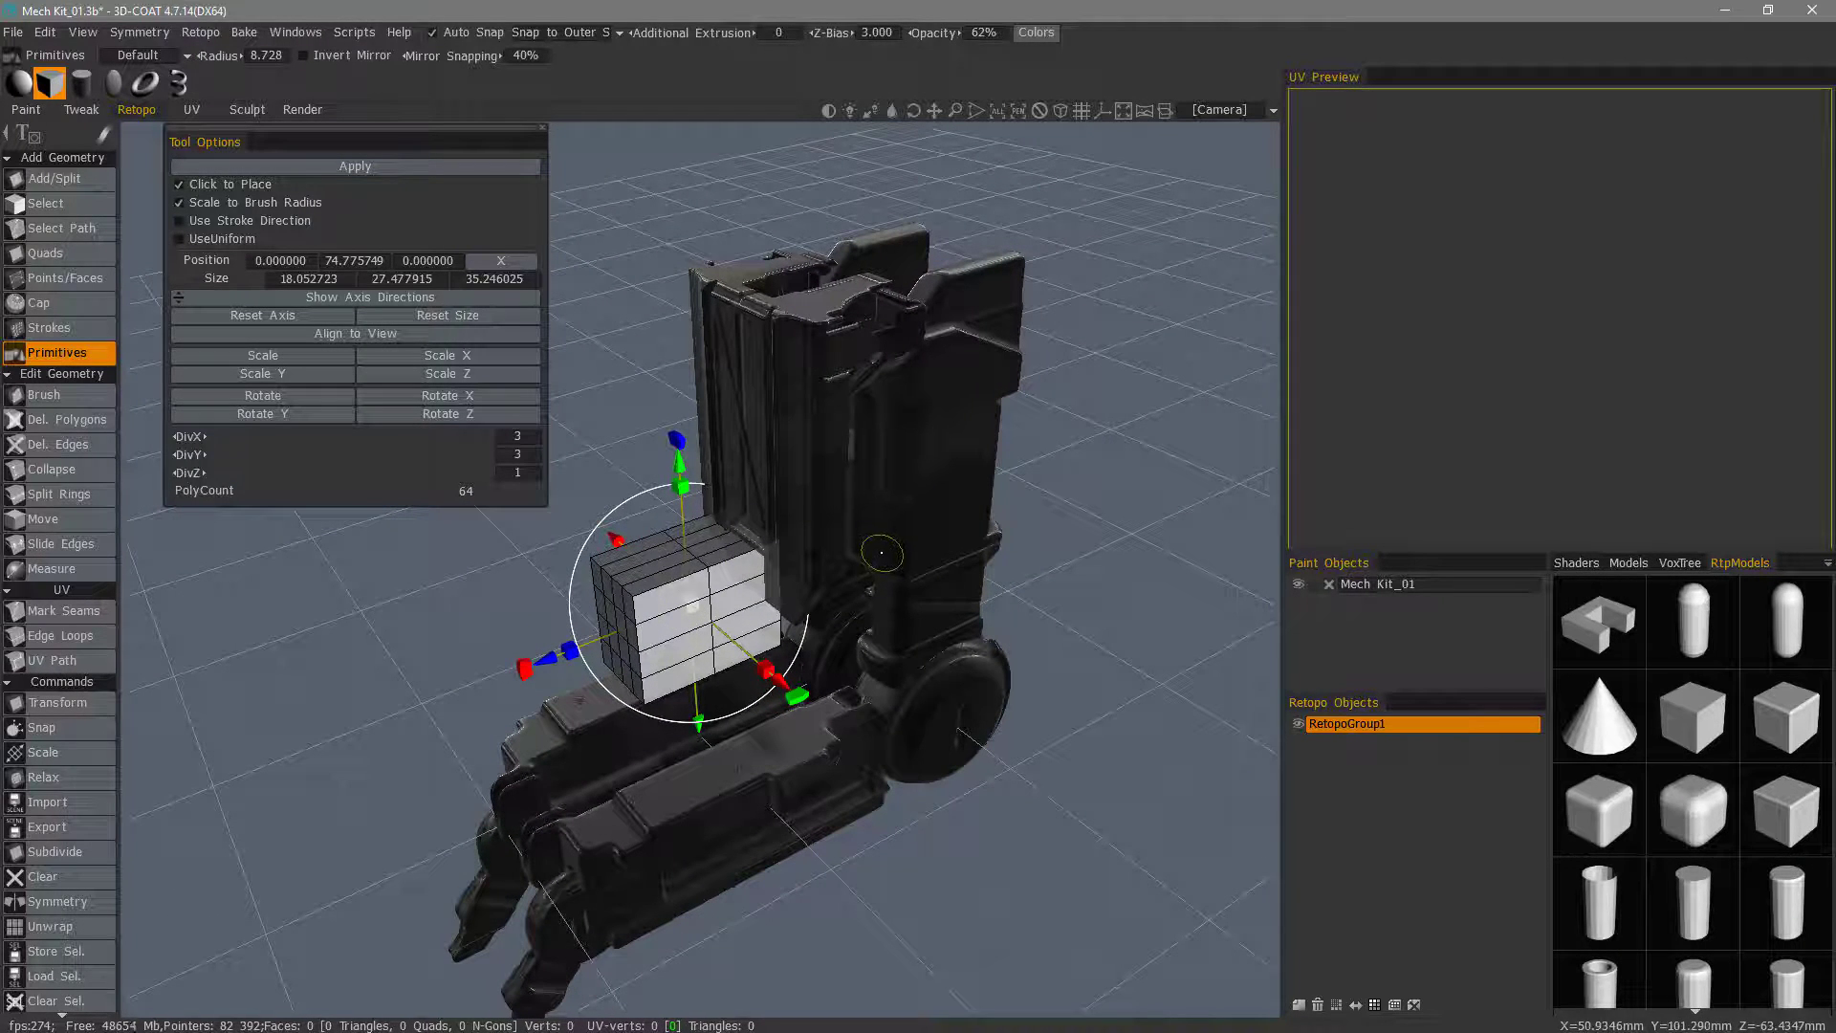
# Tilt the box and place it on the upper leg's outer side using Click to Place with Scale to Brush Radius.
pyautogui.click(190, 187)
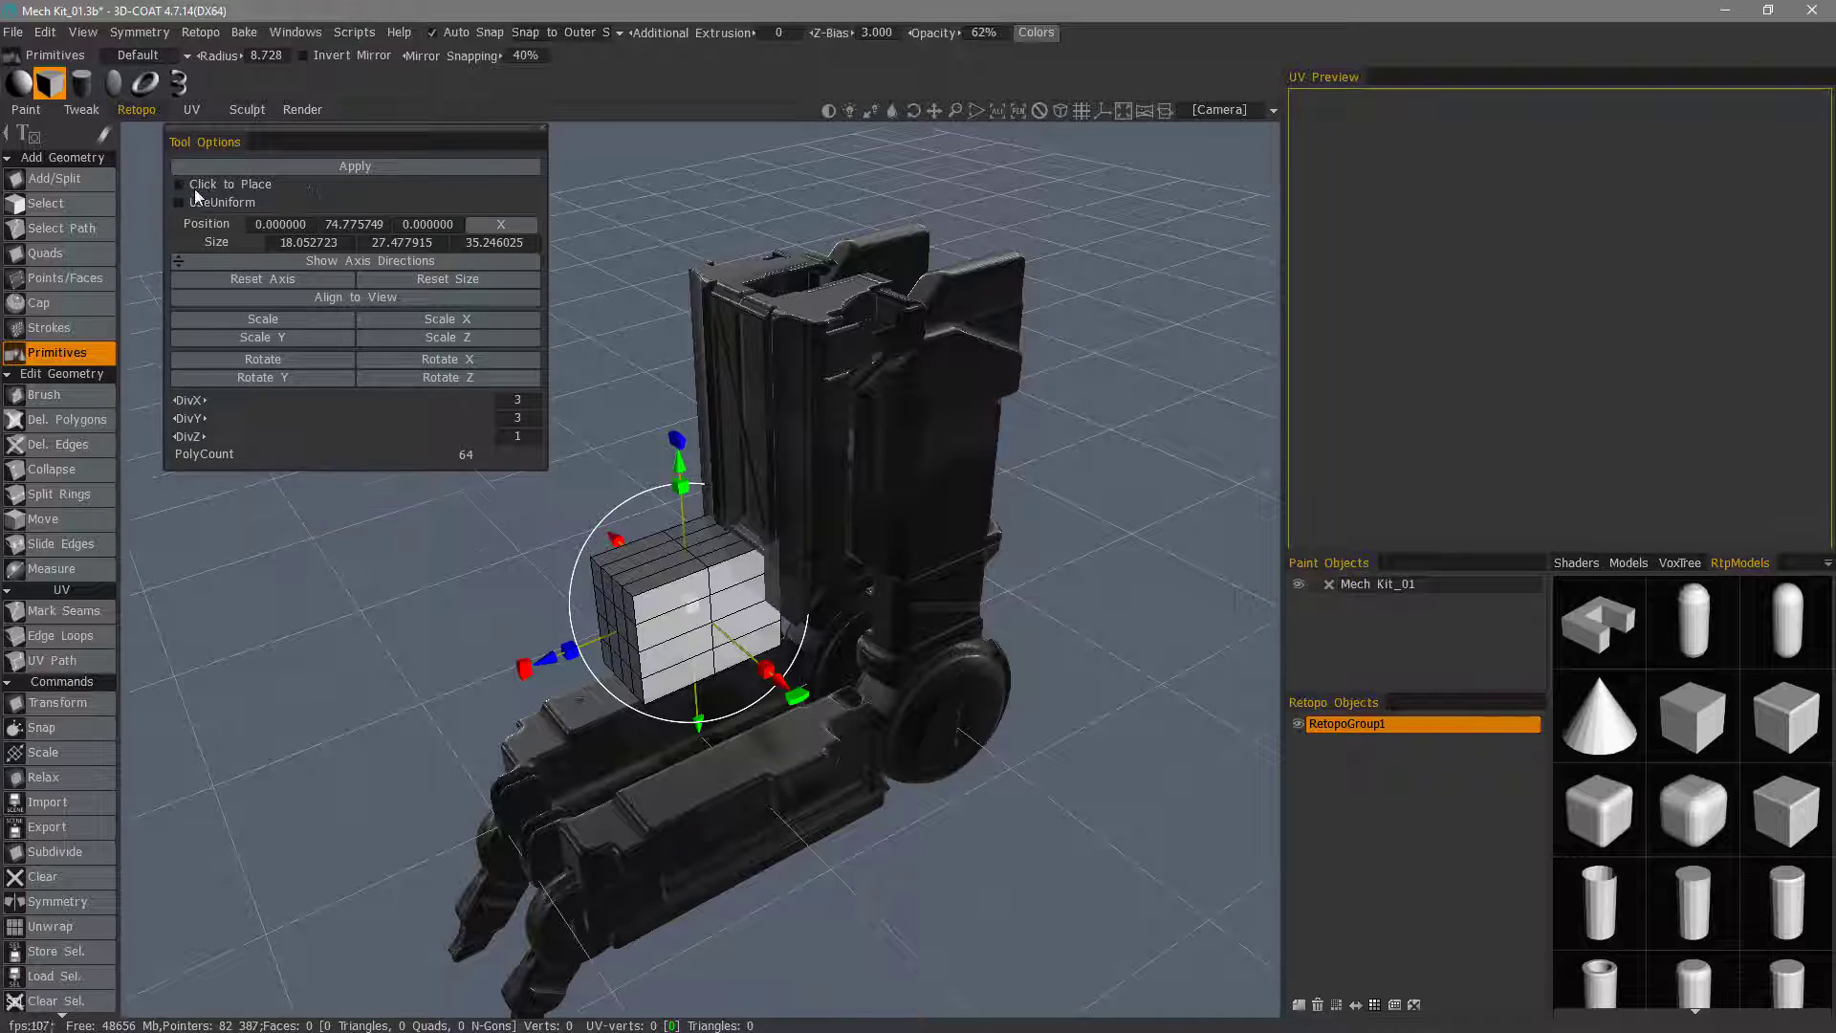
pyautogui.click(180, 185)
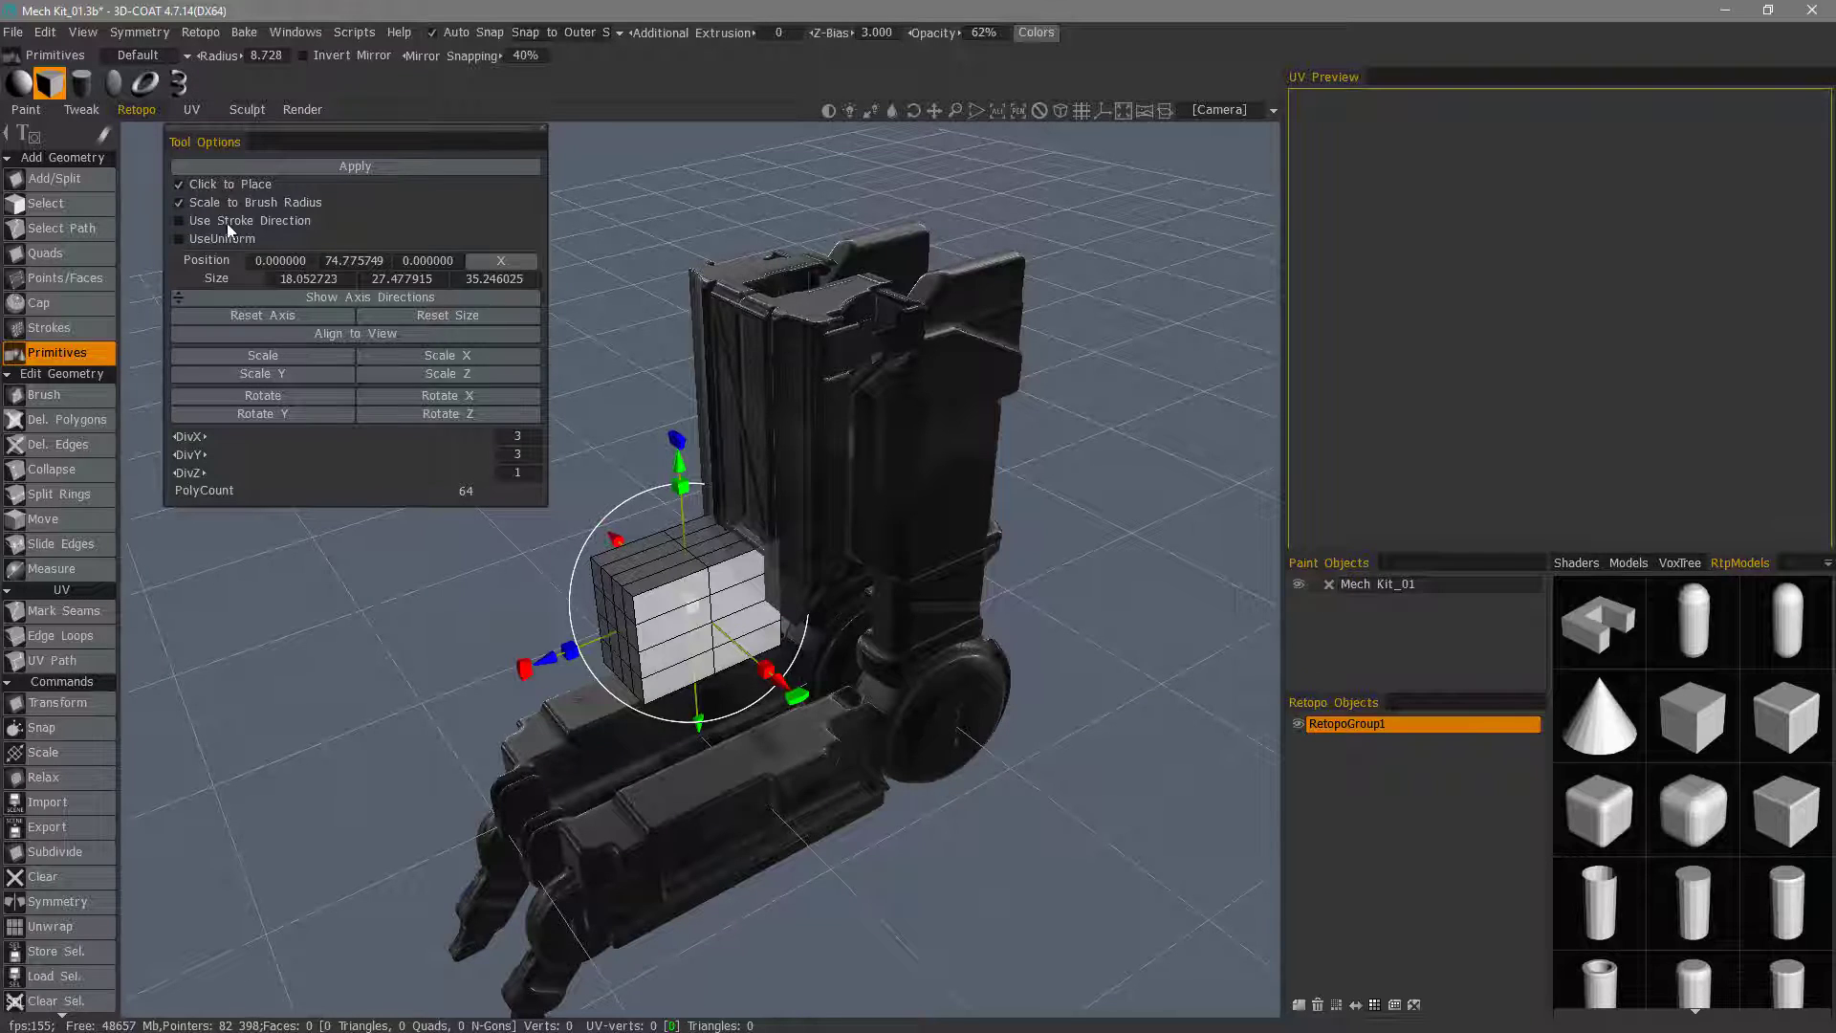
pyautogui.click(227, 221)
pyautogui.moveTo(678, 440); pyautogui.dragTo(564, 390)
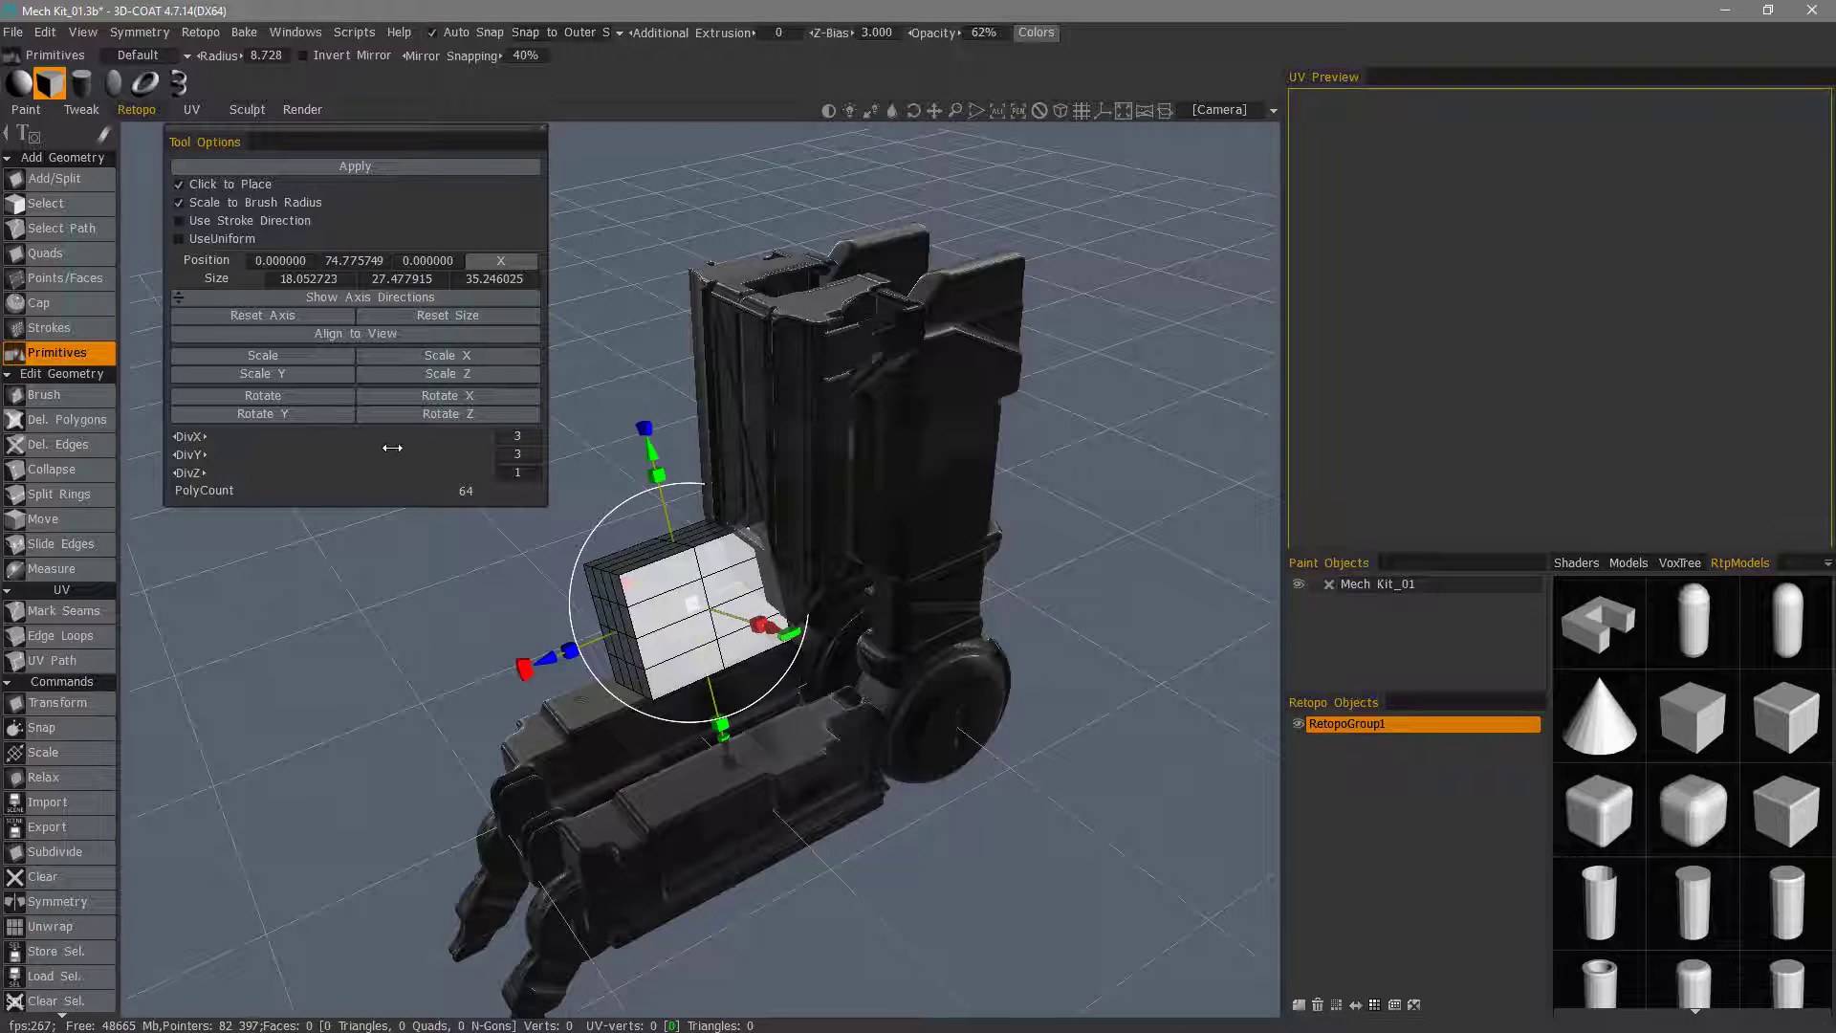
pyautogui.click(956, 397)
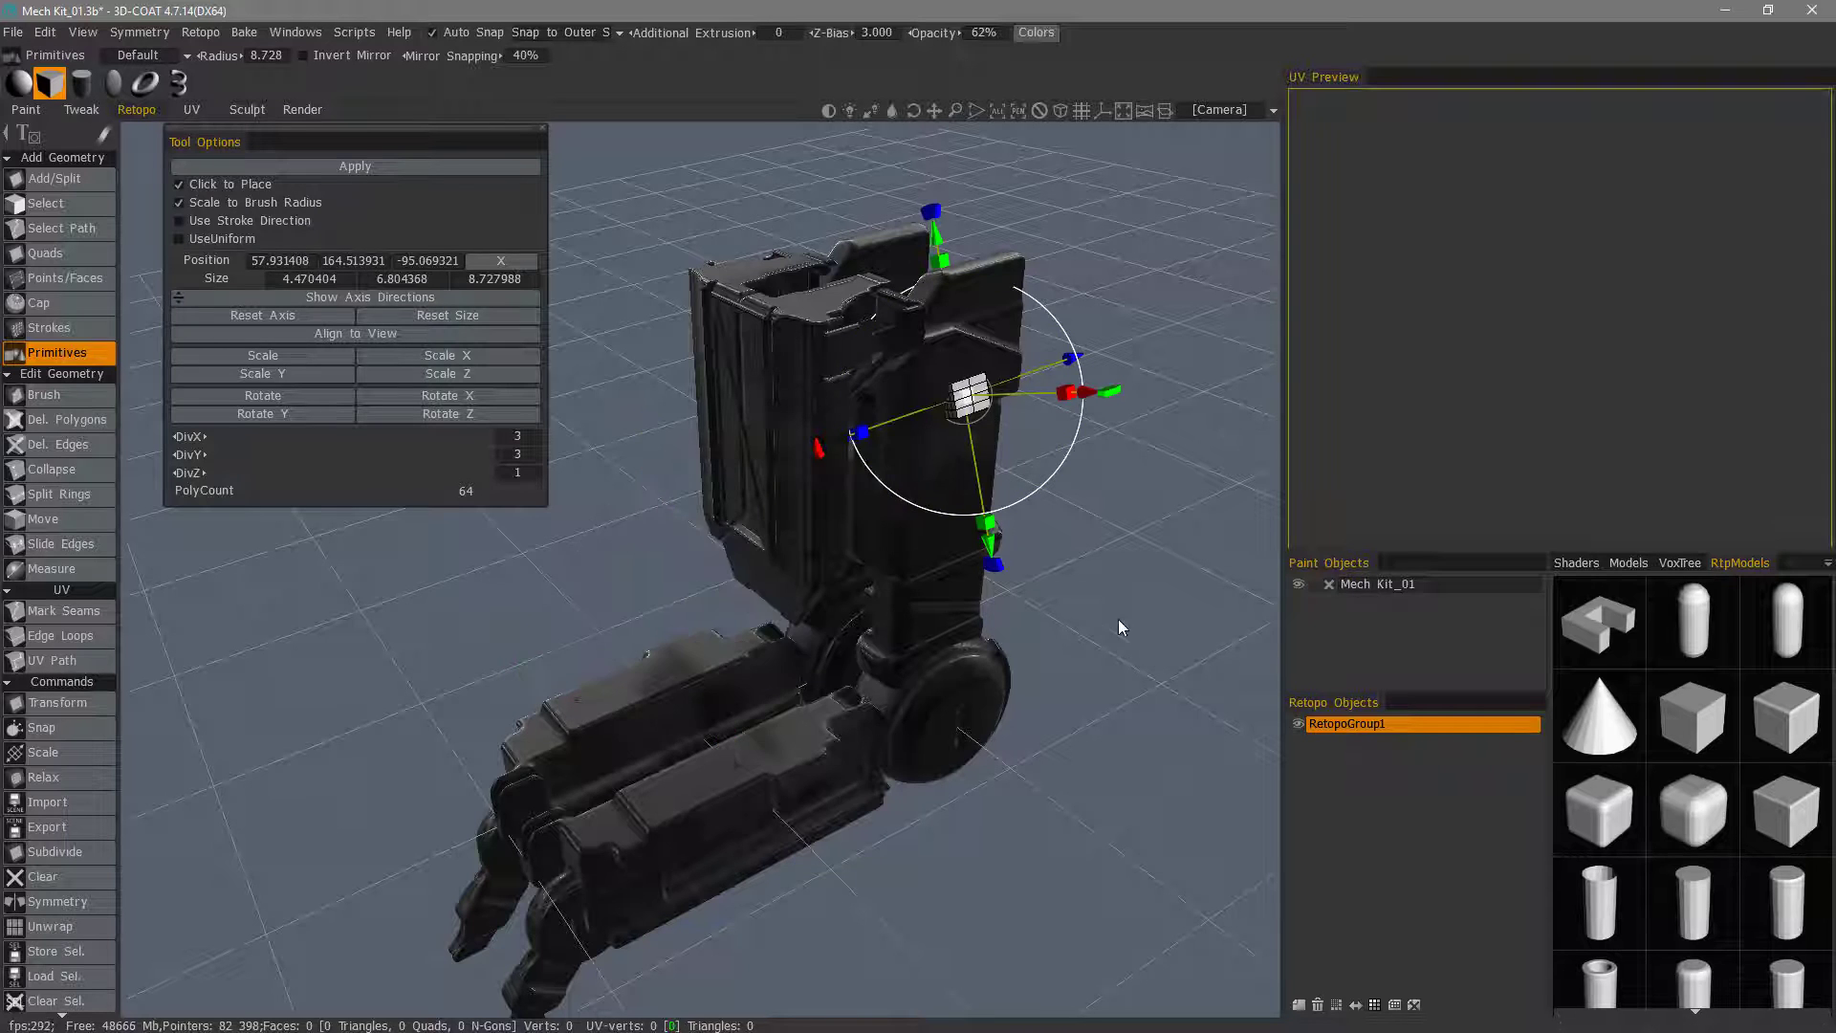
pyautogui.moveTo(1117, 619); pyautogui.dragTo(1243, 612)
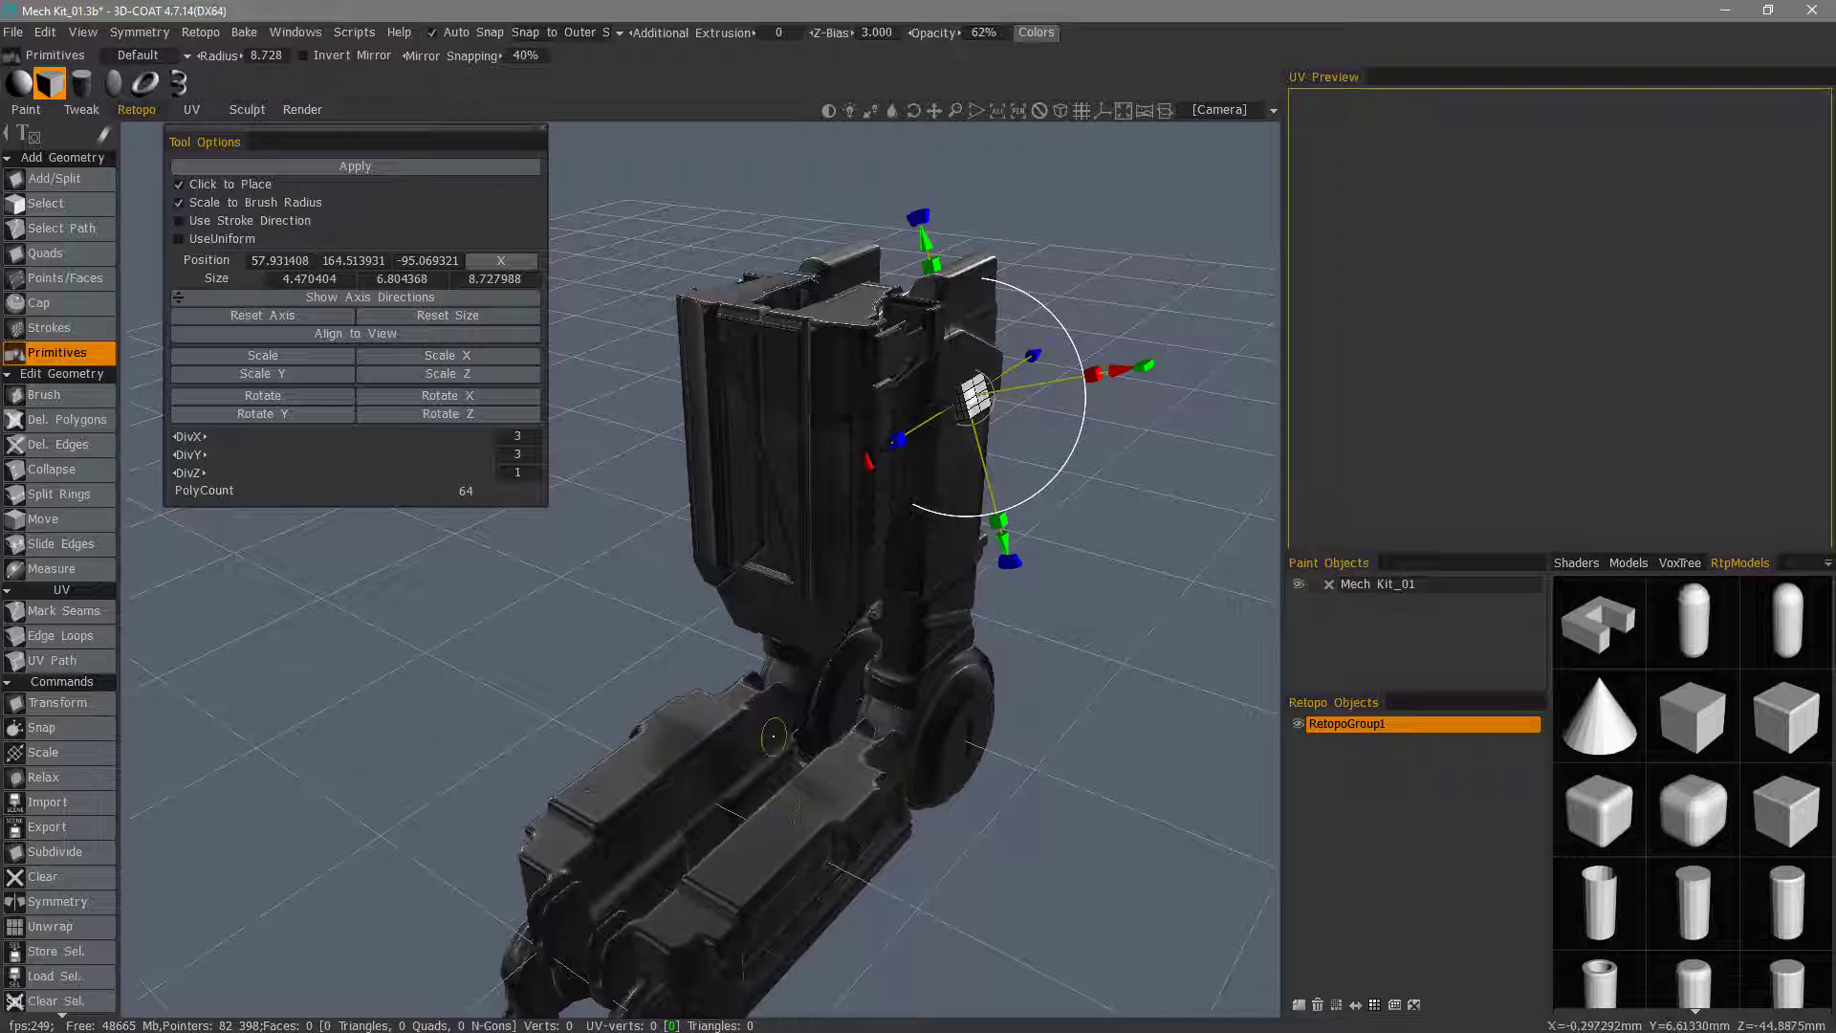
pyautogui.moveTo(698, 539); pyautogui.dragTo(658, 533)
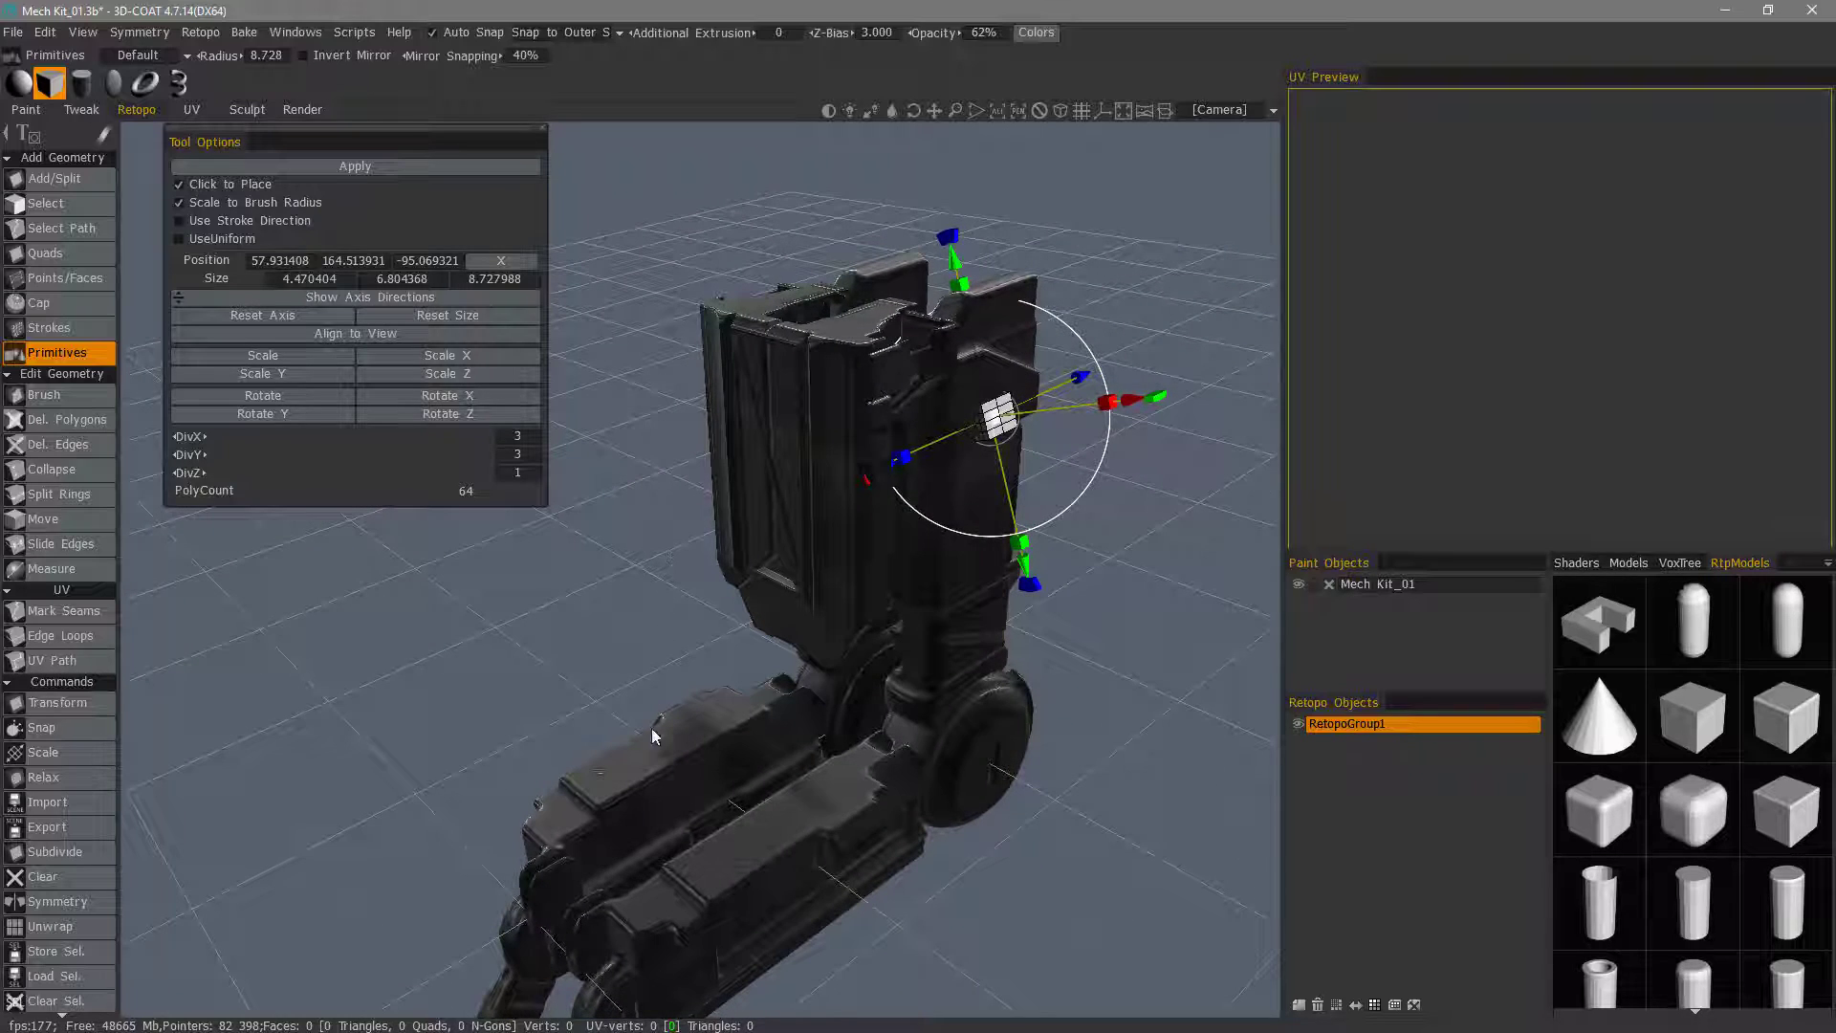
pyautogui.moveTo(651, 730); pyautogui.dragTo(684, 752)
# Reset the box's position to the origin, along with its axis and size.
pyautogui.moveTo(490, 315); pyautogui.dragTo(490, 262)
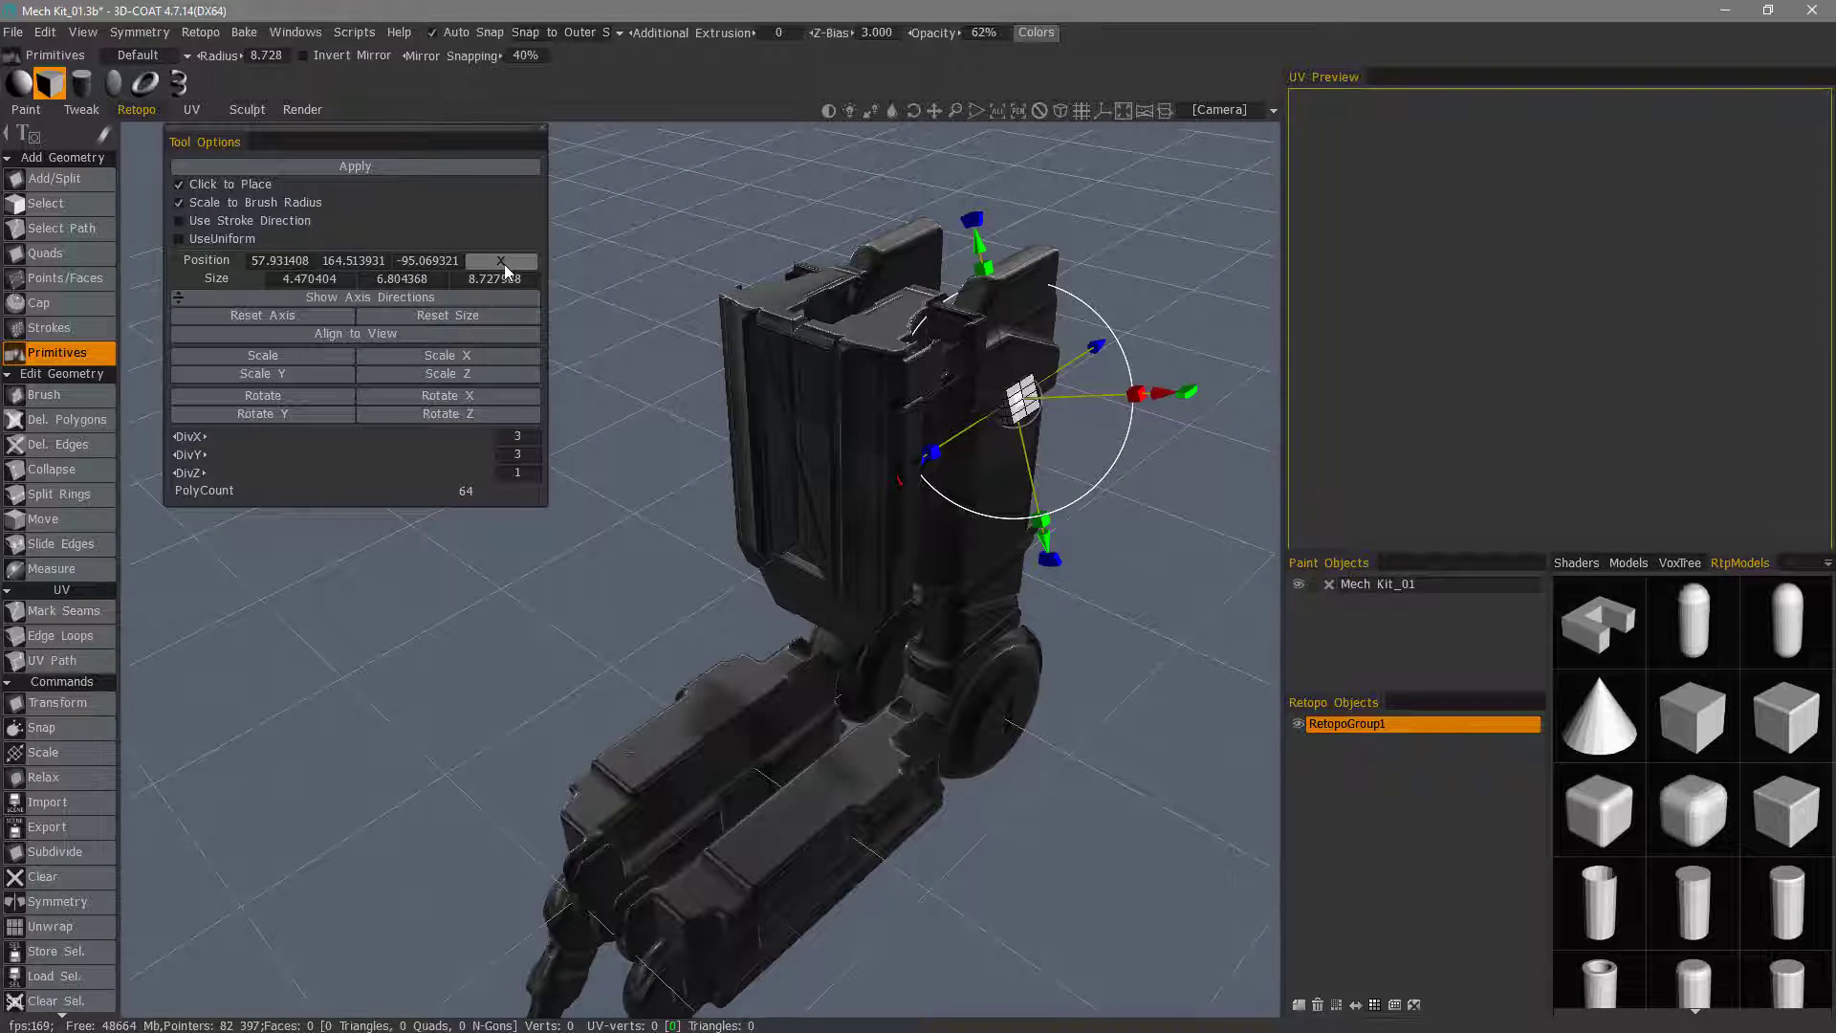
pyautogui.click(501, 263)
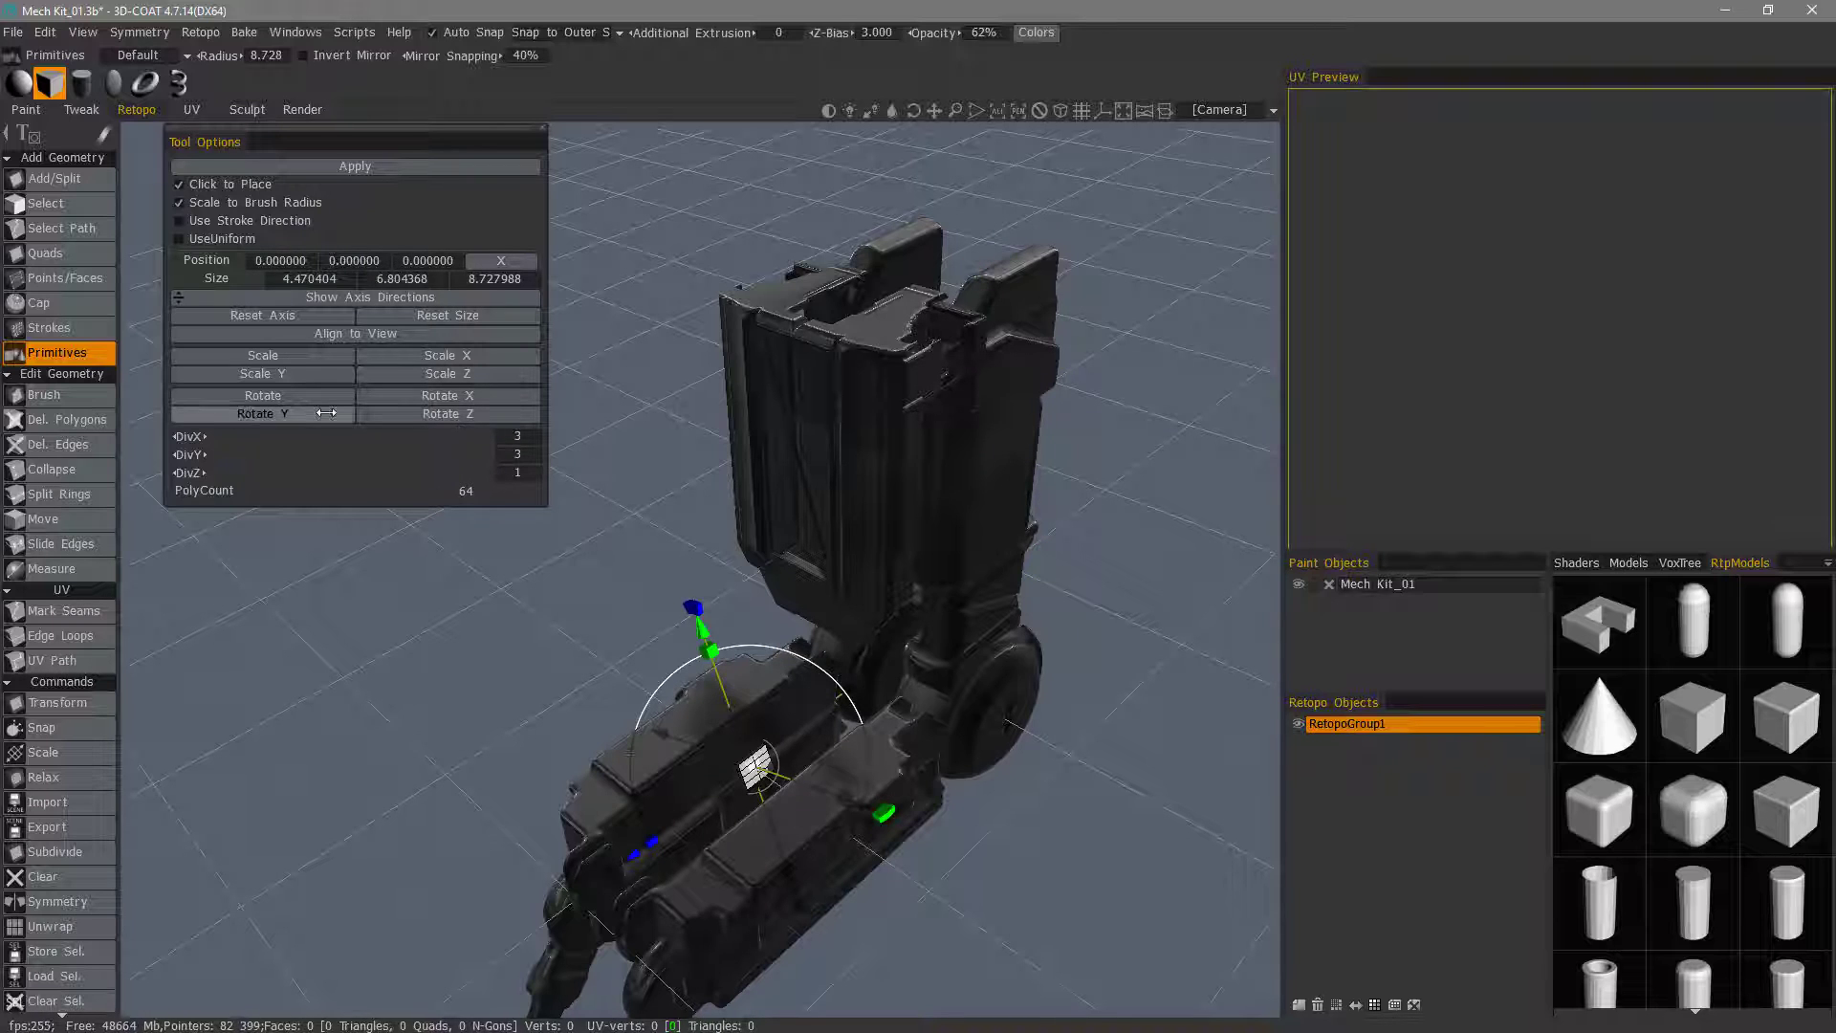
pyautogui.click(274, 317)
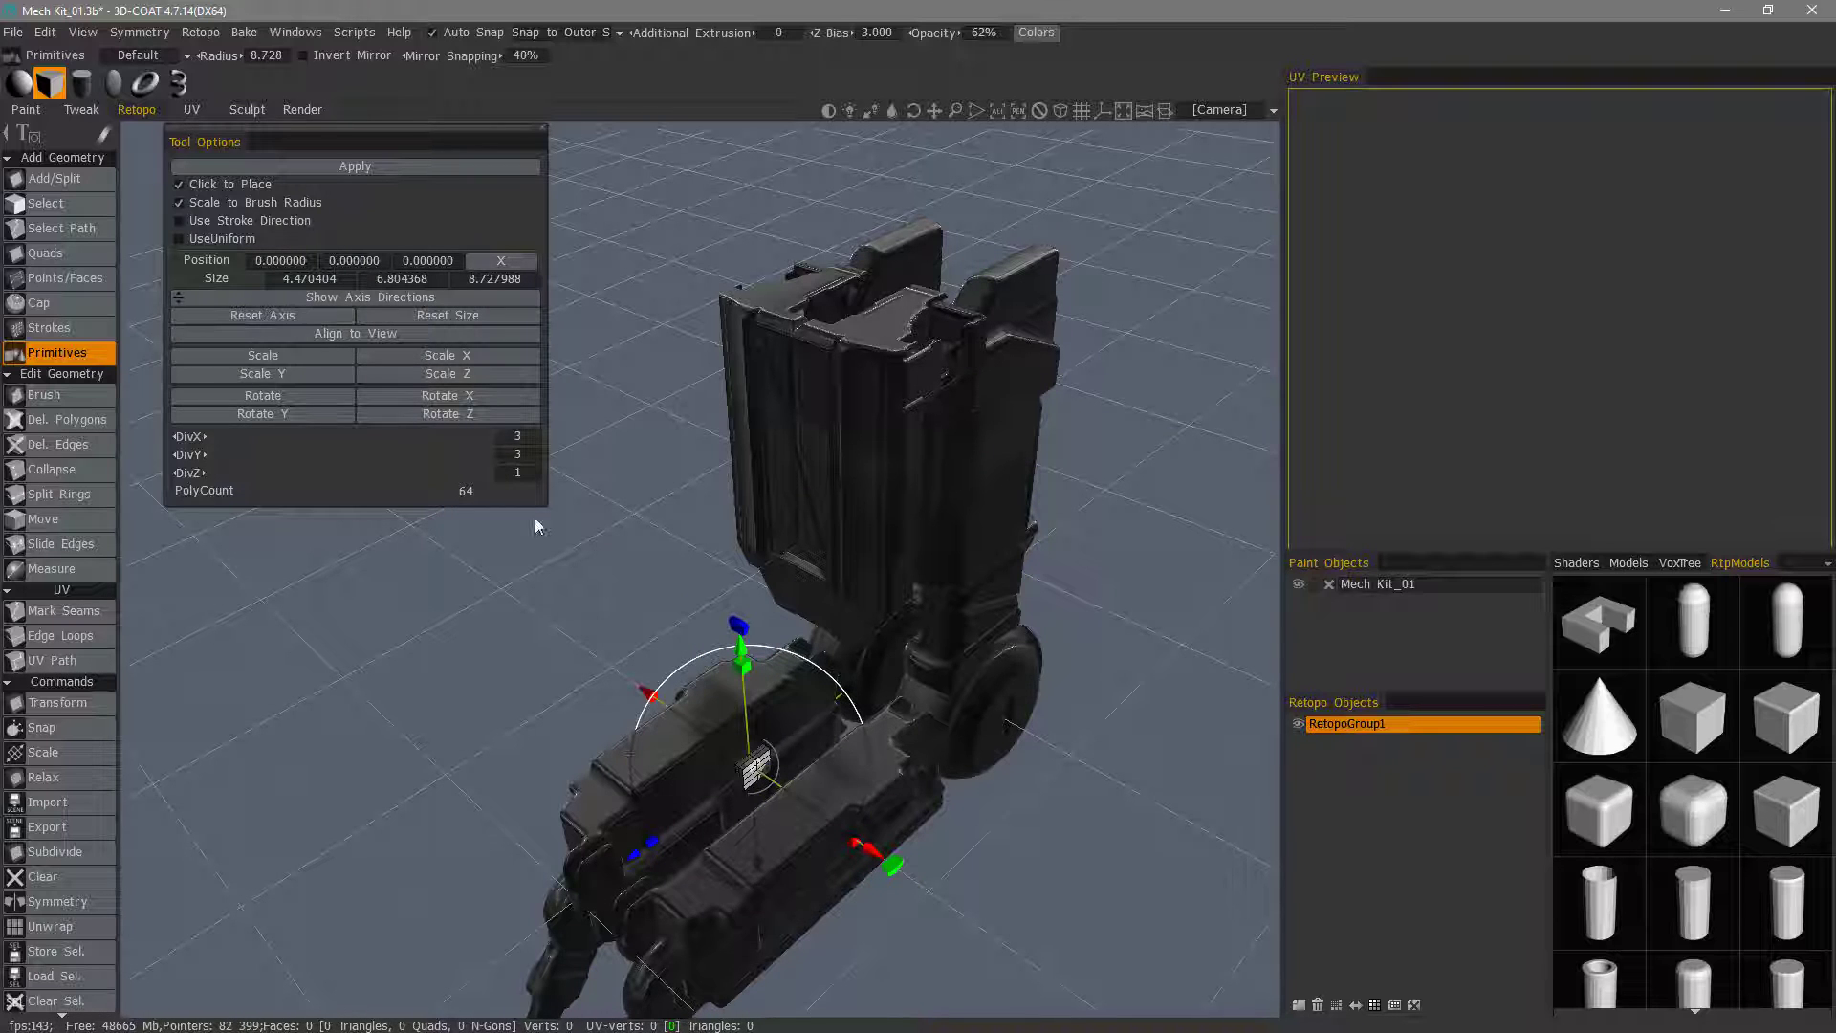
pyautogui.keyDown('alt'); pyautogui.moveTo(536, 519); pyautogui.dragTo(433, 367); pyautogui.keyUp('alt')
pyautogui.click(450, 317)
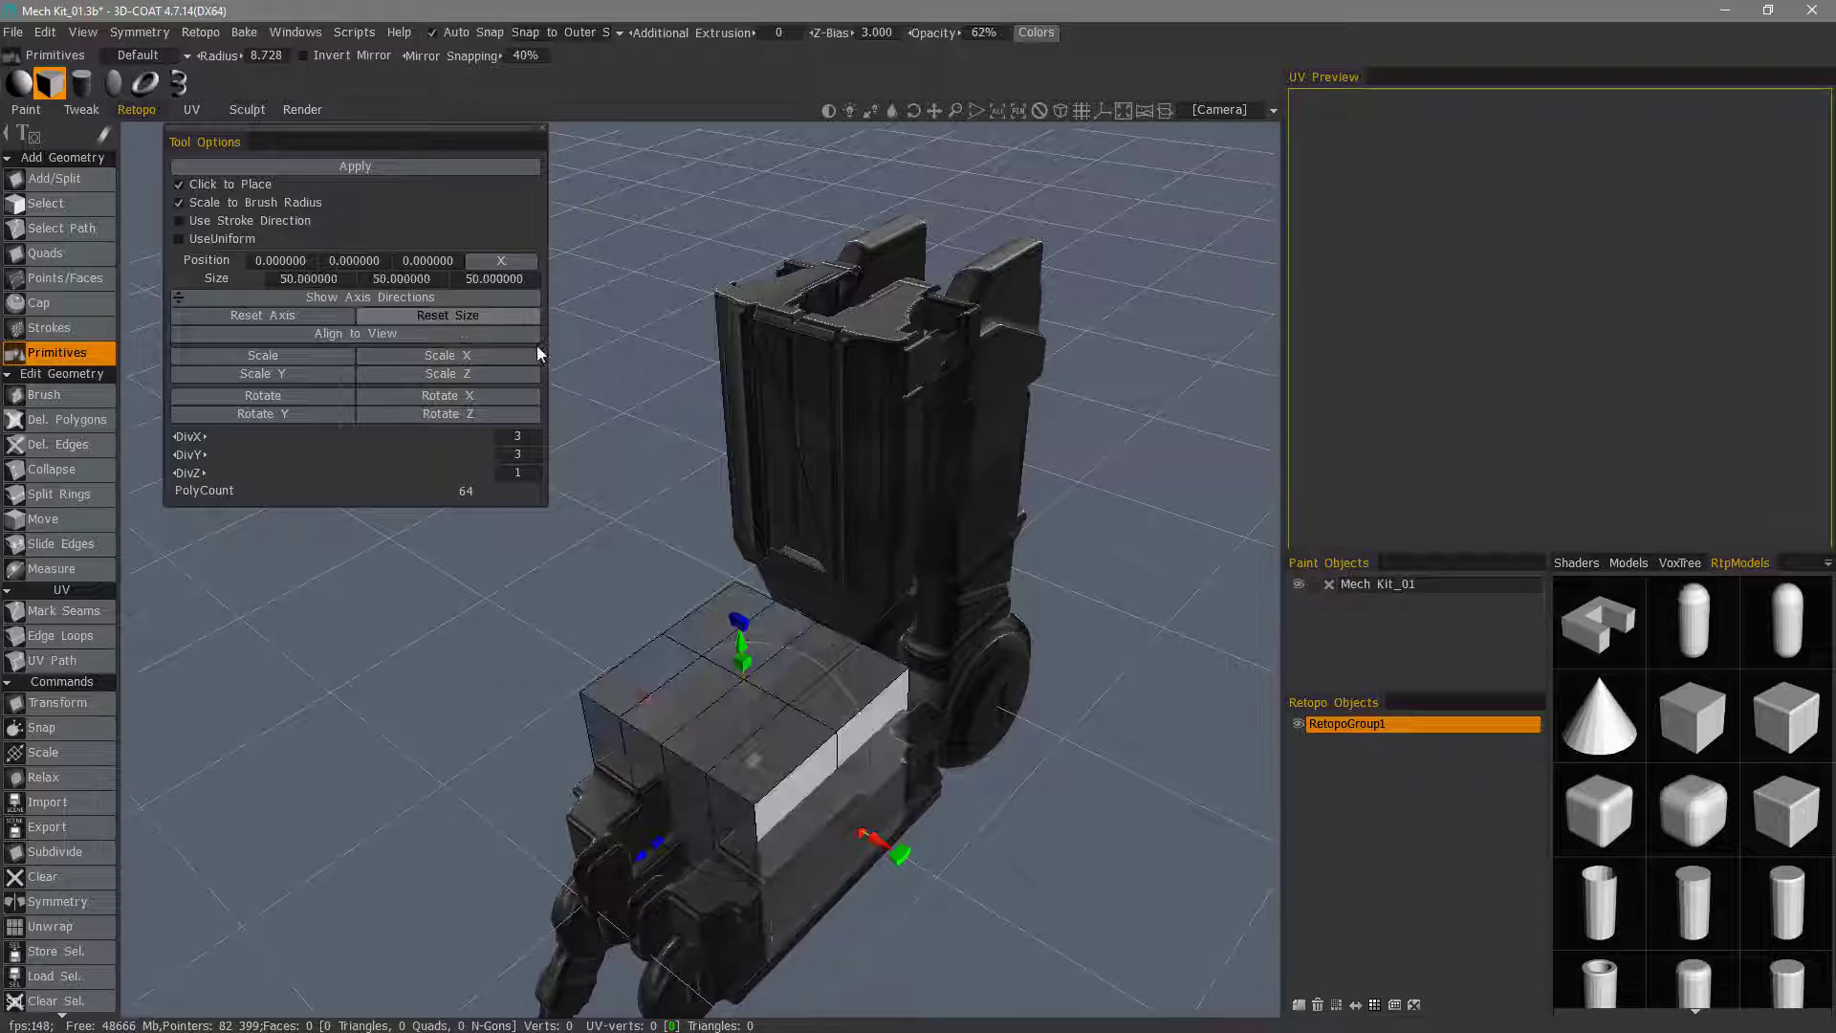
# Align the box to the current view and enable Use Stroke Direction for placement.
pyautogui.moveTo(649, 489); pyautogui.dragTo(572, 461)
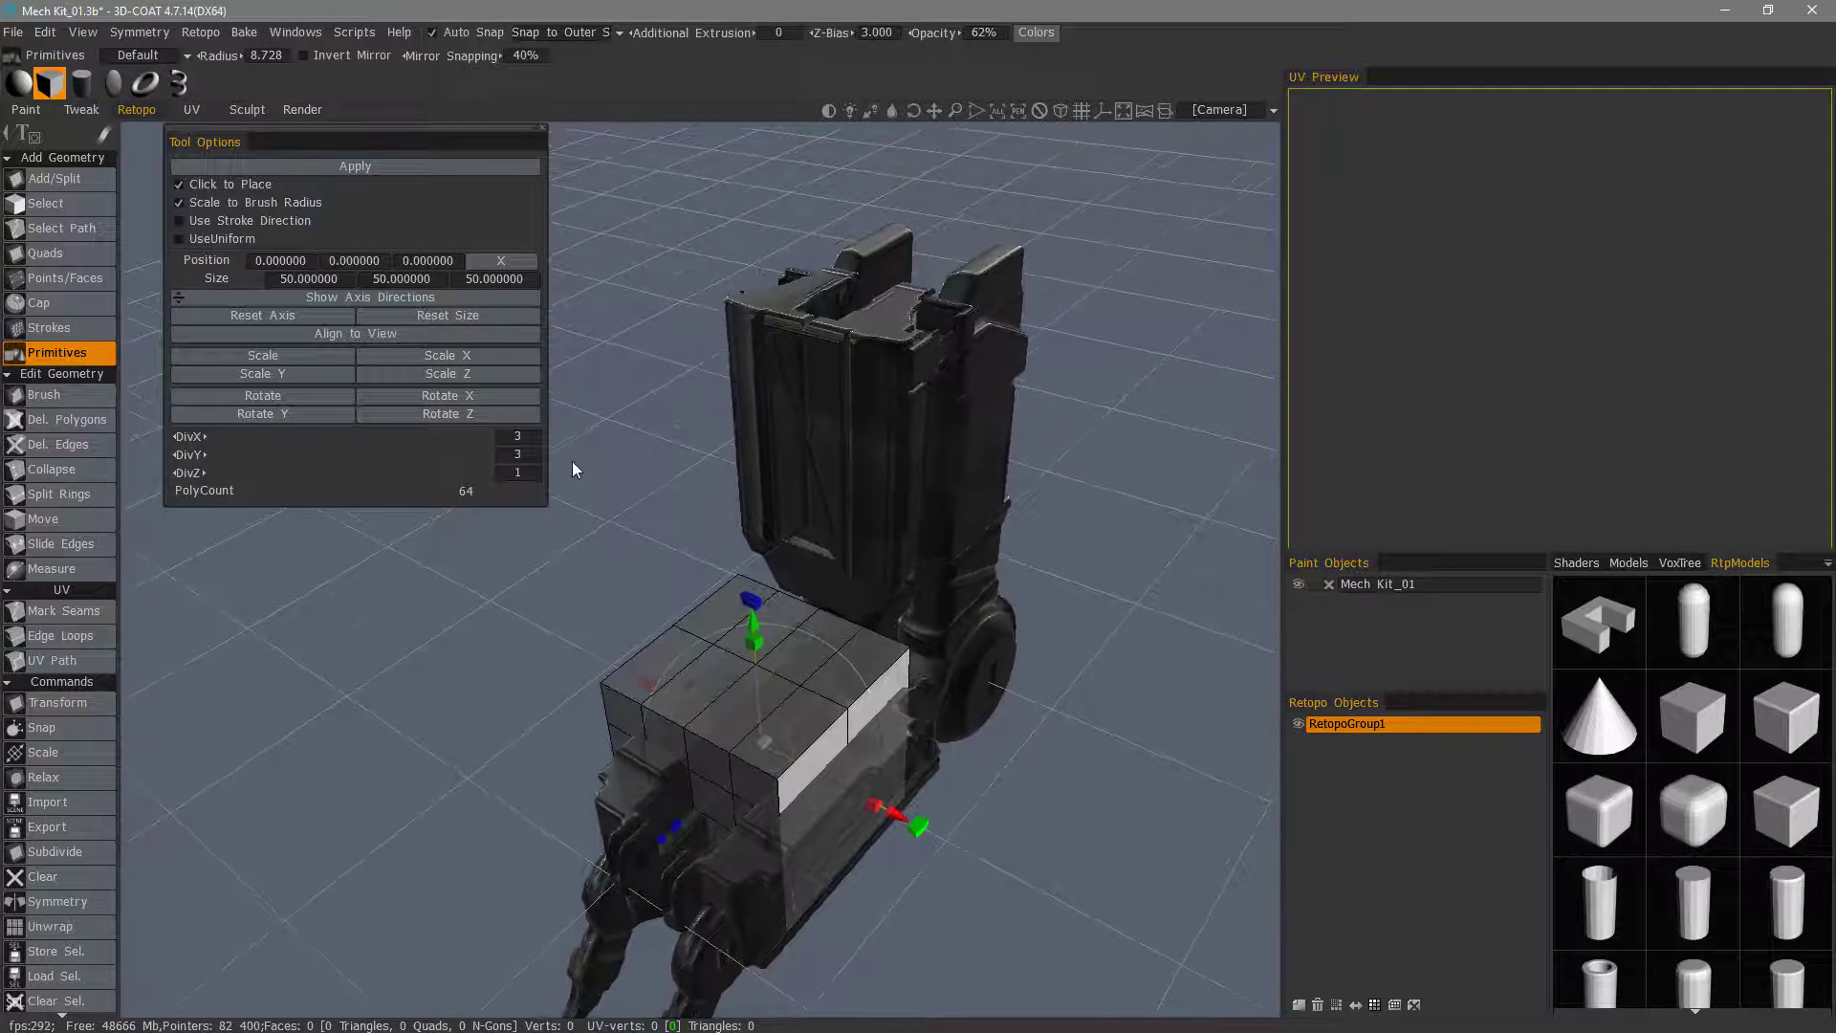
pyautogui.click(439, 394)
pyautogui.click(357, 334)
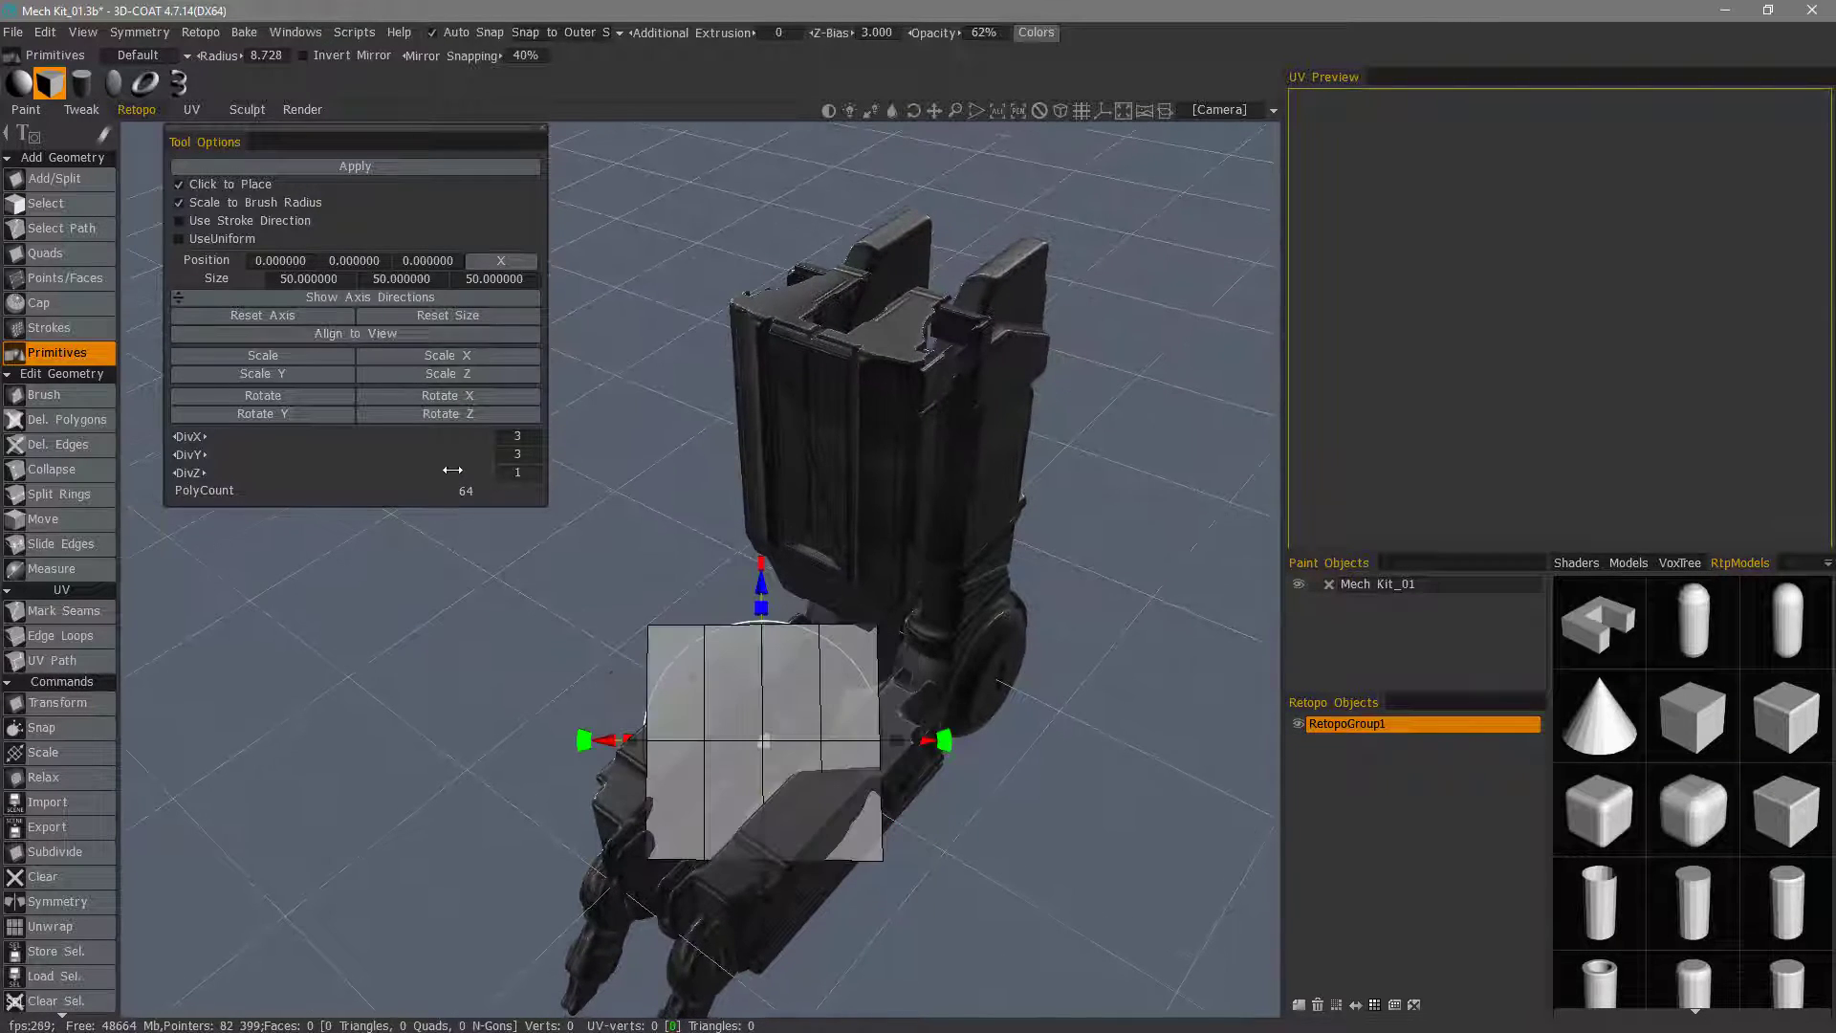
pyautogui.moveTo(454, 475)
pyautogui.keyDown('alt'); pyautogui.mouseDown()
pyautogui.moveTo(480, 476)
pyautogui.moveTo(440, 475)
pyautogui.moveTo(476, 519)
pyautogui.moveTo(477, 461)
pyautogui.mouseUp(); pyautogui.keyUp('alt')
pyautogui.click(357, 334)
pyautogui.keyDown('alt'); pyautogui.moveTo(316, 384); pyautogui.dragTo(738, 433); pyautogui.keyUp('alt')
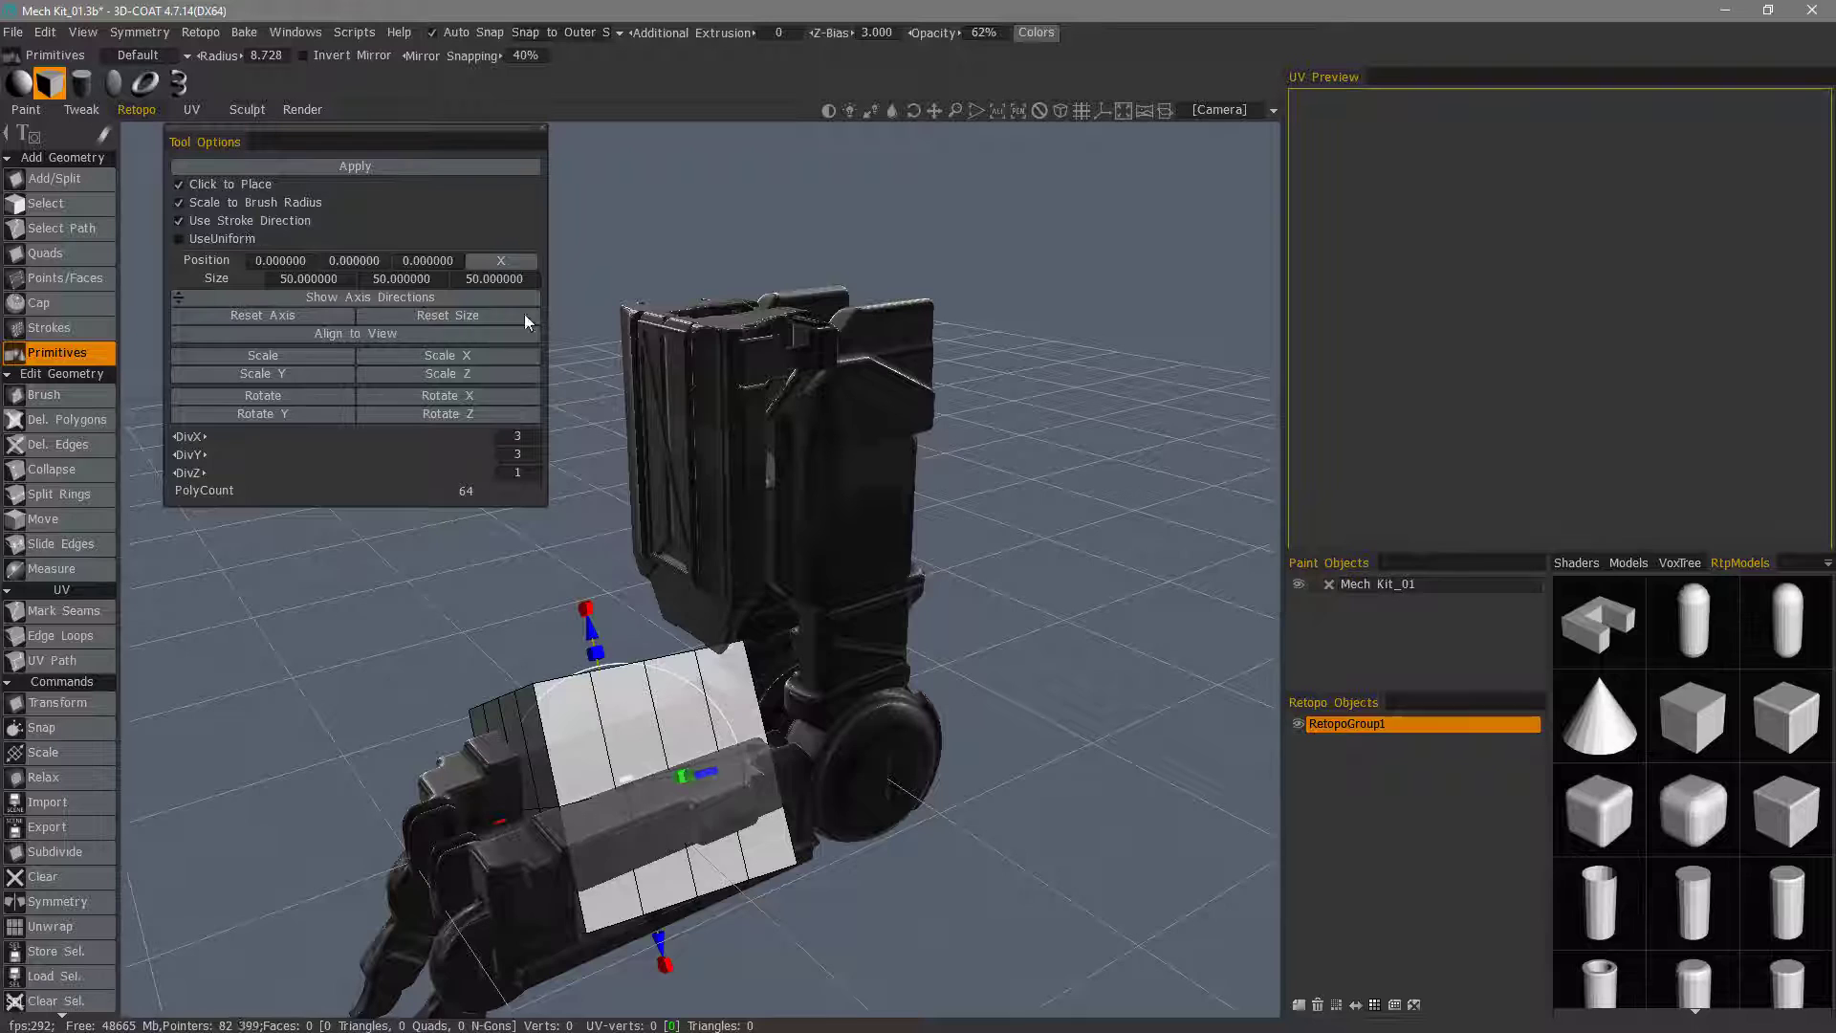
# Enlarge the brush radius to about 18.2 and place the box on the outer side of the upper leg.
pyautogui.moveTo(765, 375); pyautogui.dragTo(855, 434, button='middle')
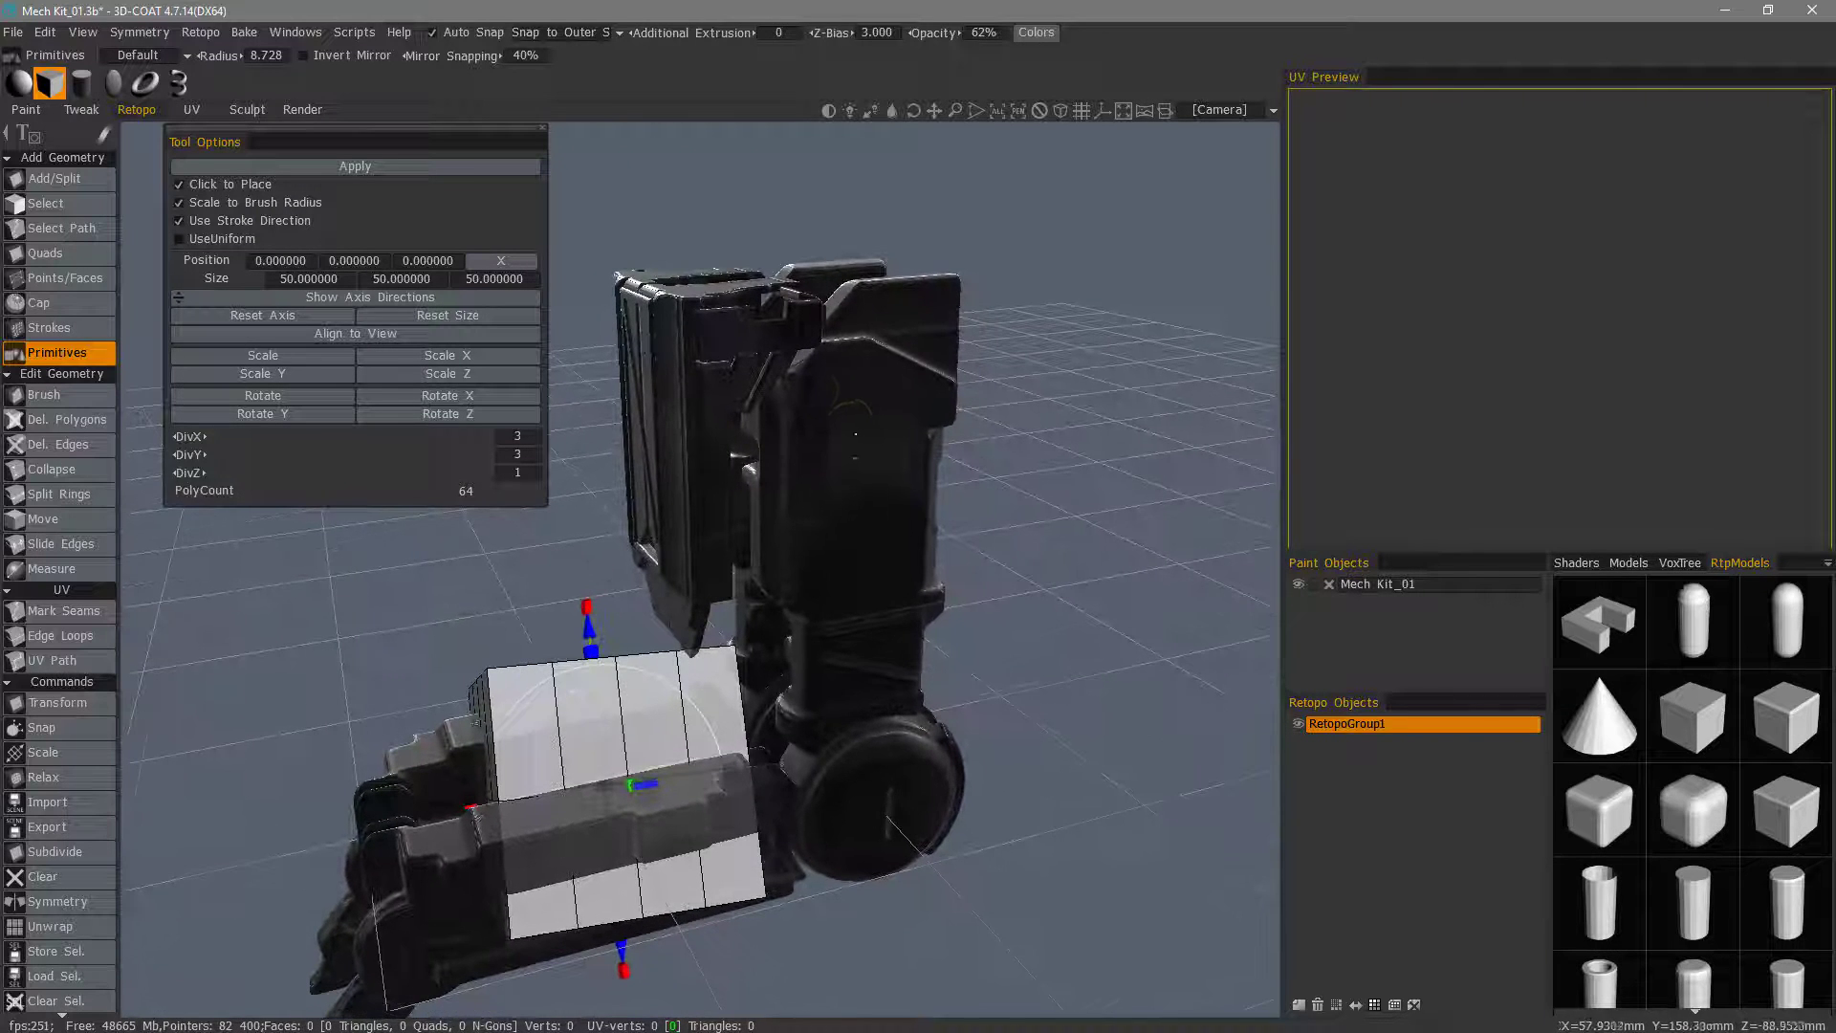
pyautogui.moveTo(865, 423); pyautogui.dragTo(890, 436, button='right')
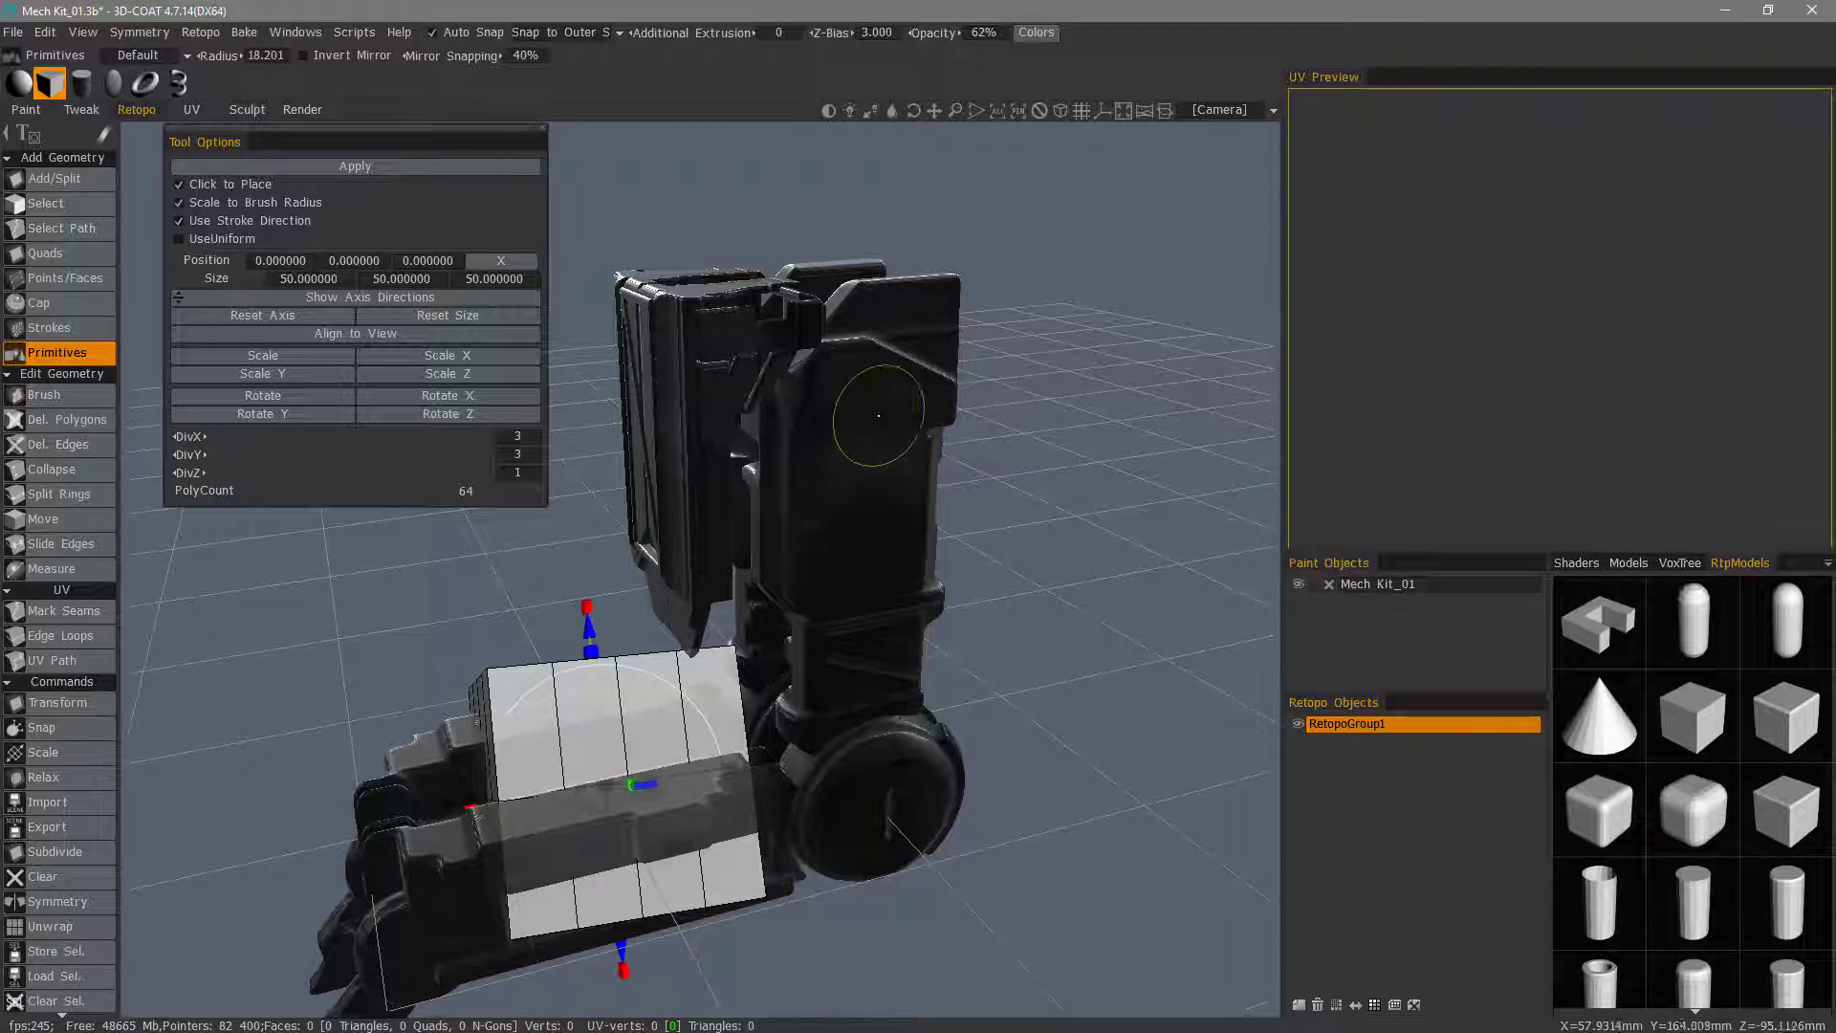
pyautogui.click(879, 415)
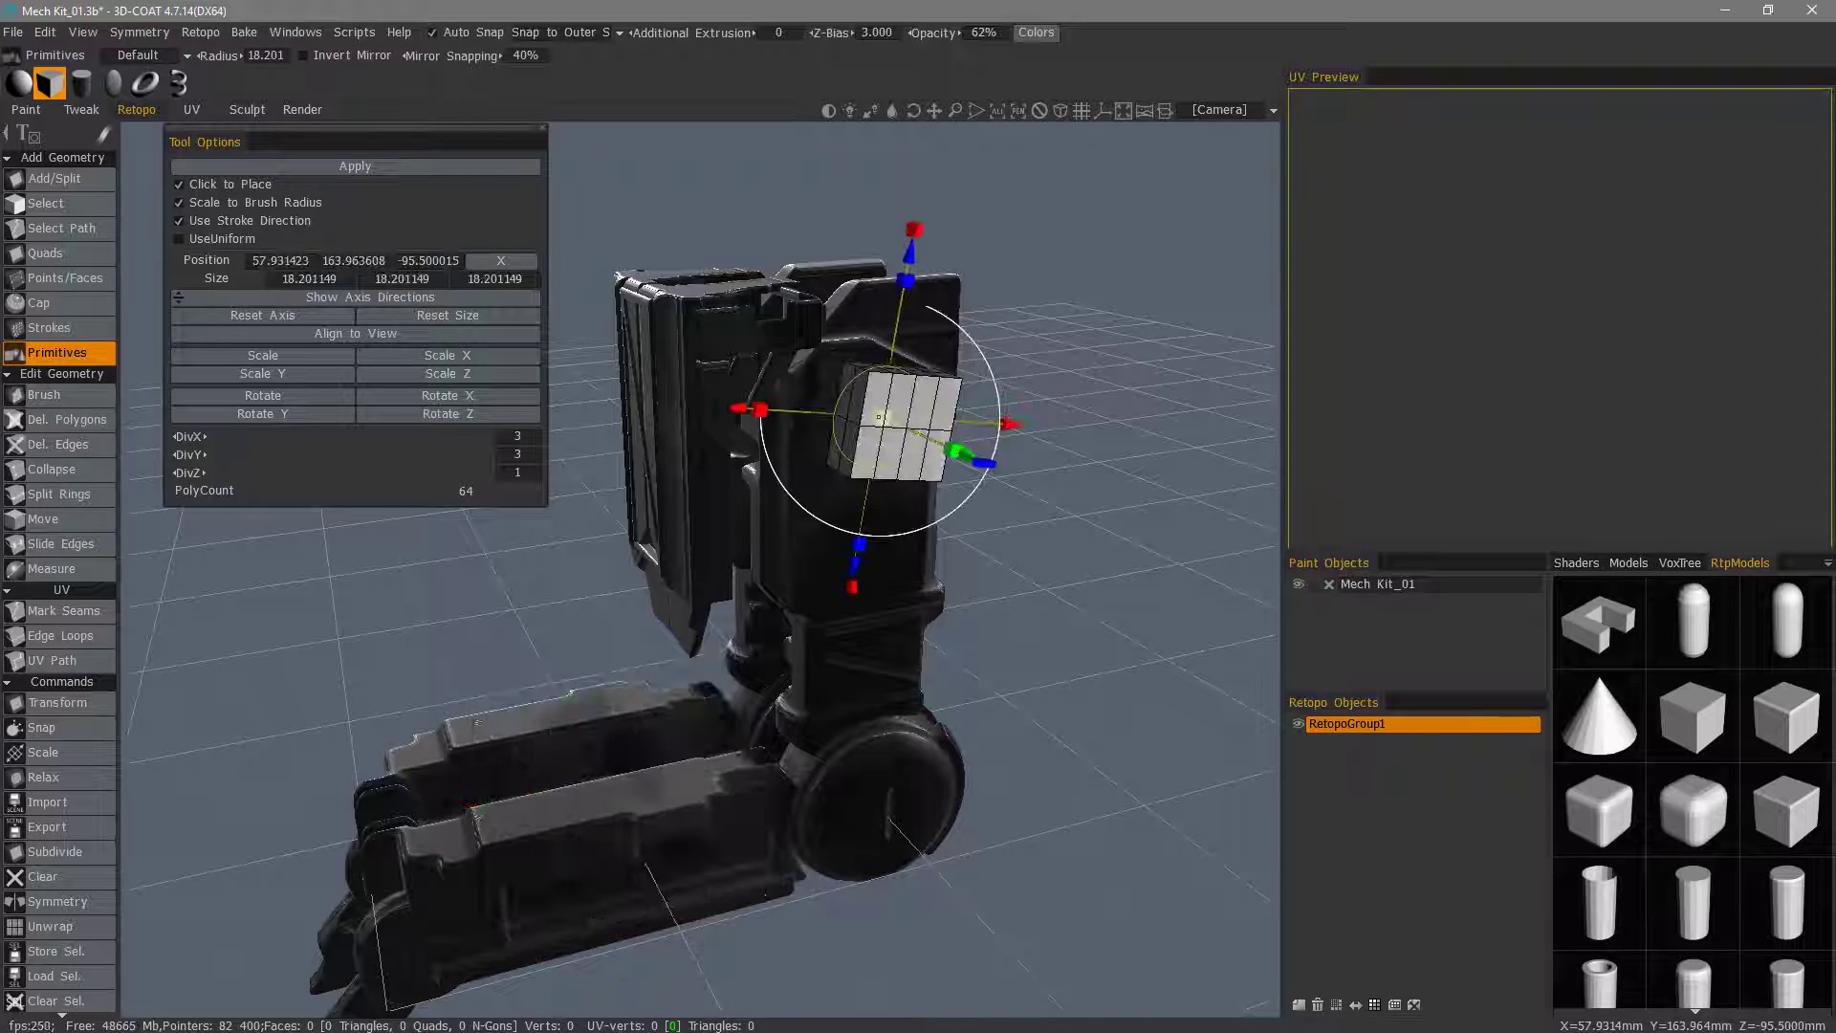
pyautogui.moveTo(949, 558); pyautogui.dragTo(1071, 555)
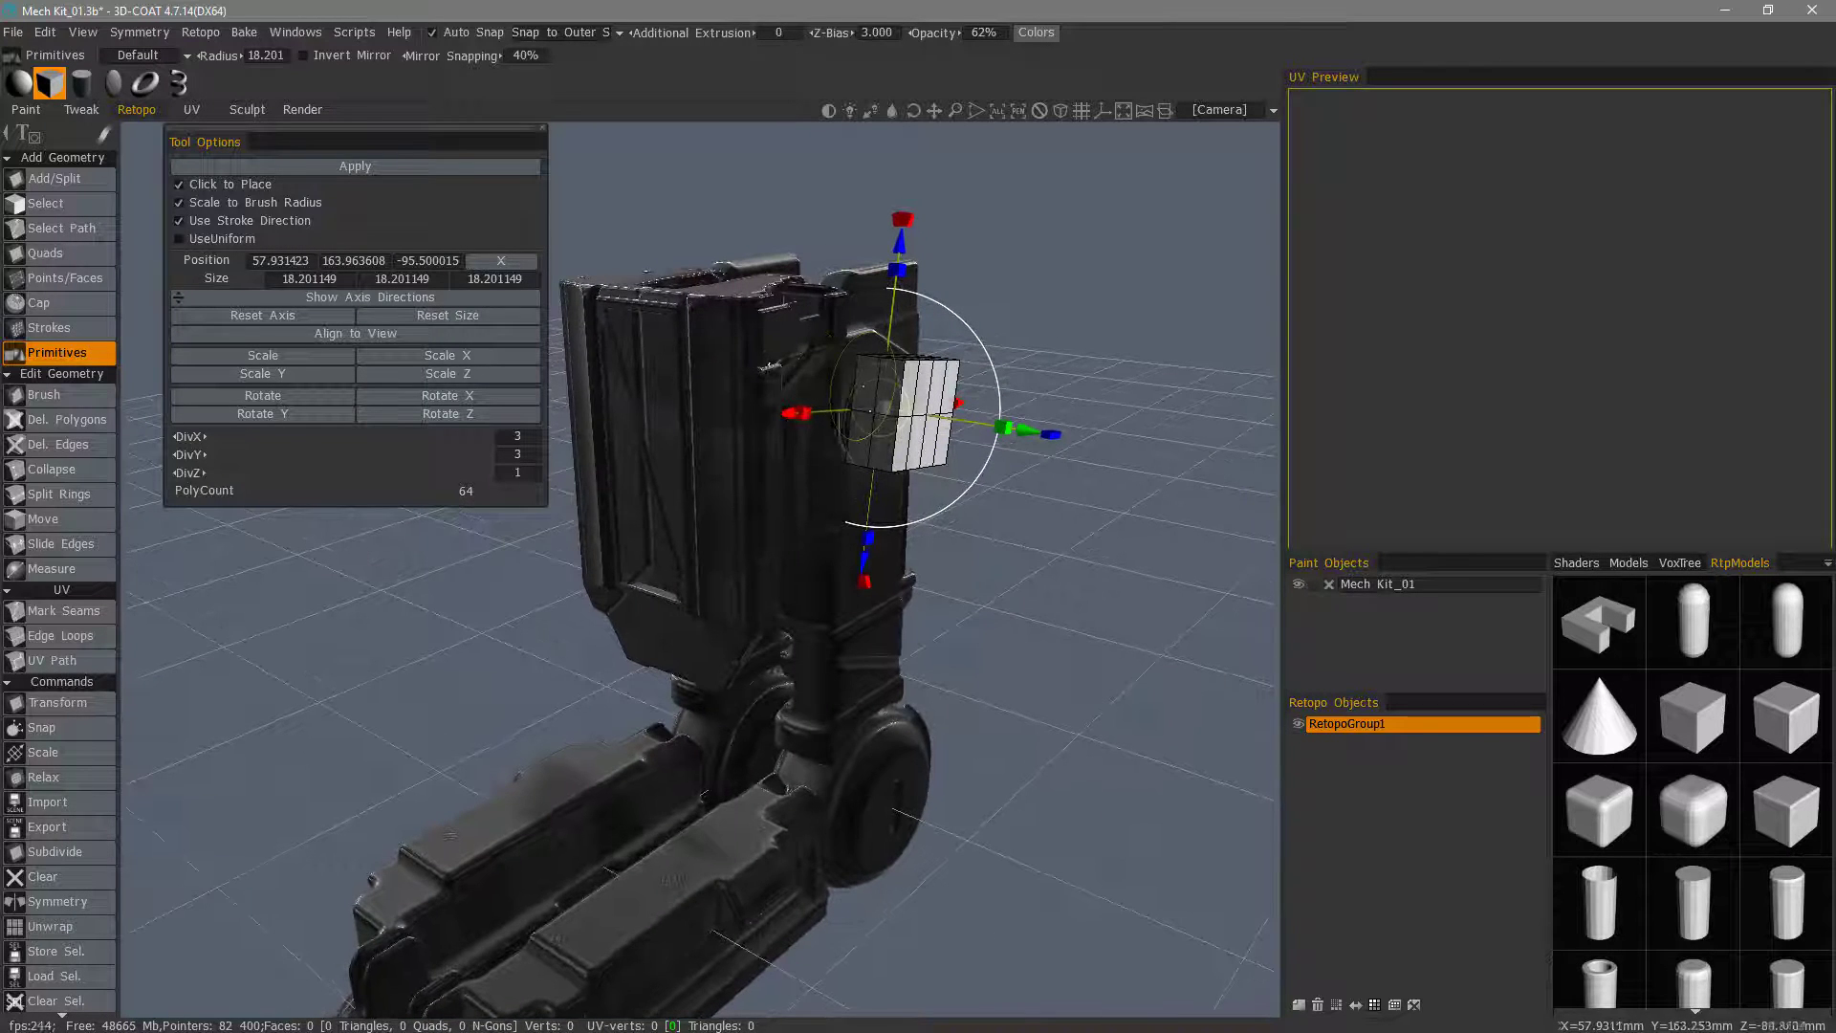
# Reduce the brush radius to about 9.6 and place the box on top of the lower leg nearest the model's far side.
pyautogui.keyDown('alt'); pyautogui.moveTo(855, 431); pyautogui.dragTo(956, 538); pyautogui.keyUp('alt')
pyautogui.keyDown('alt'); pyautogui.moveTo(516, 530); pyautogui.dragTo(579, 576); pyautogui.keyUp('alt')
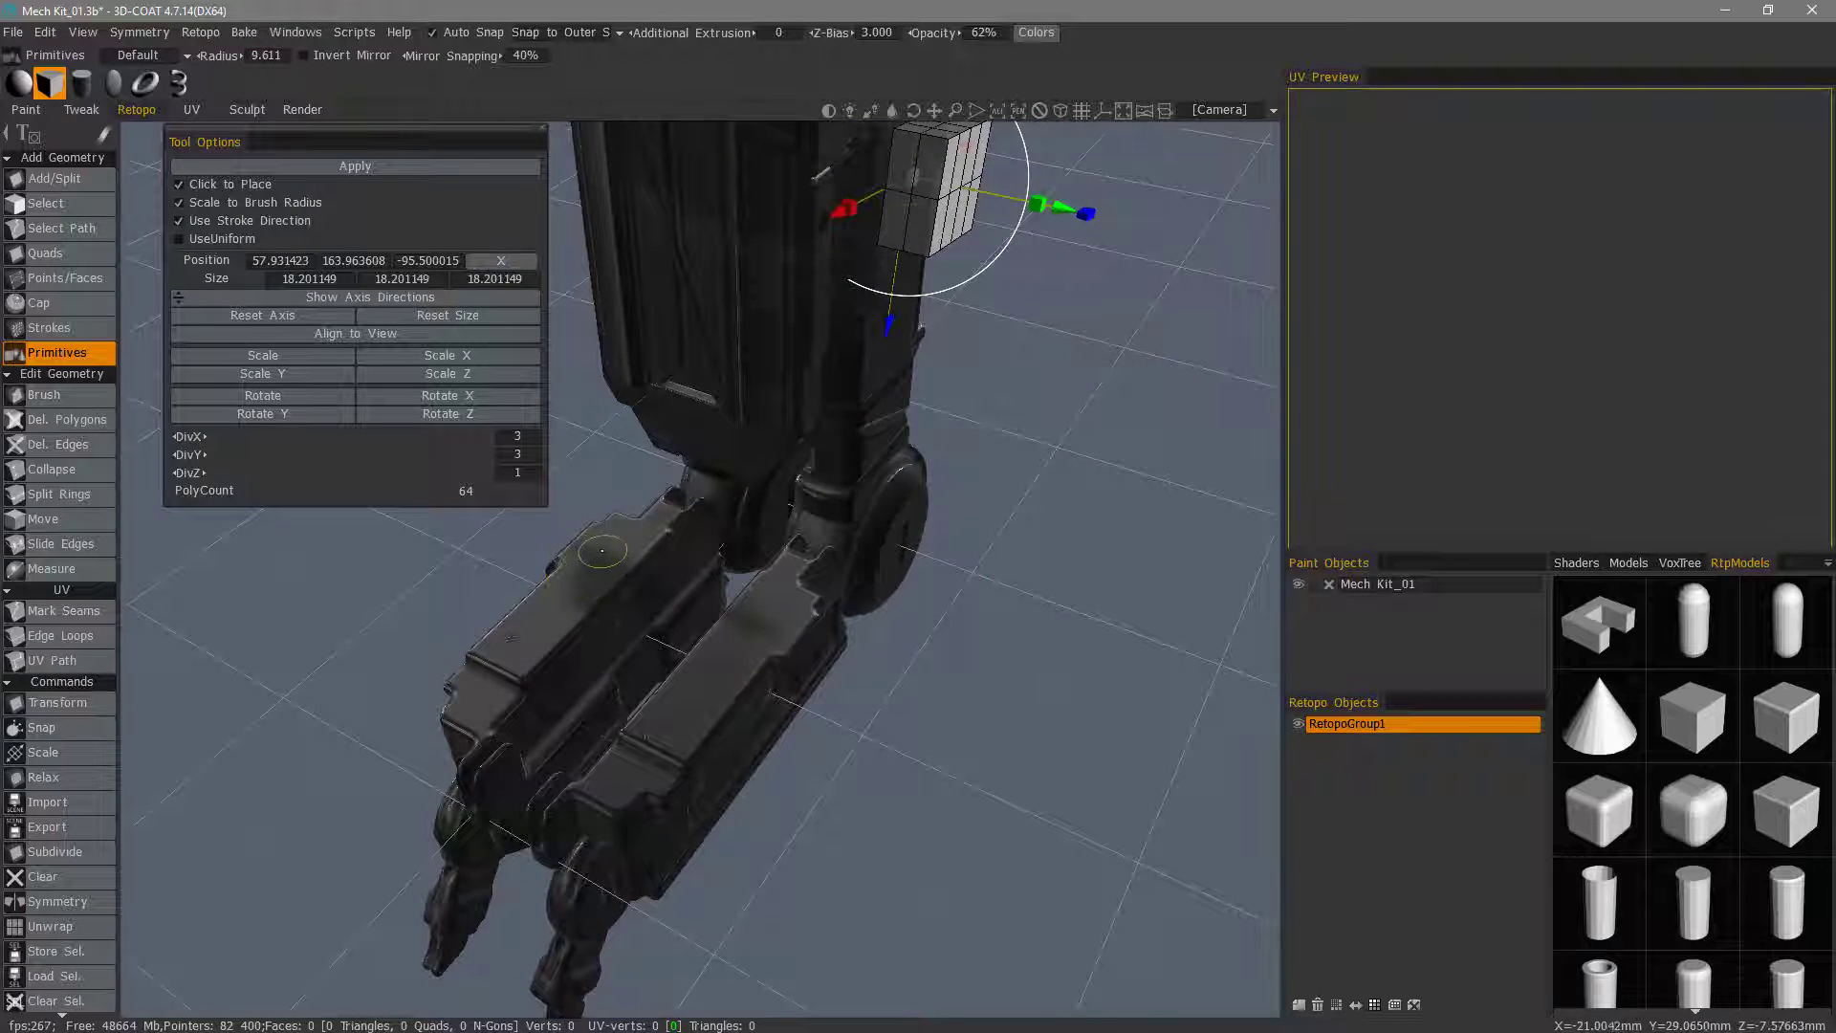
pyautogui.click(595, 553)
pyautogui.moveTo(596, 553)
pyautogui.keyDown('alt'); pyautogui.mouseDown()
pyautogui.moveTo(681, 709)
pyautogui.moveTo(515, 664)
pyautogui.mouseUp(); pyautogui.keyUp('alt')
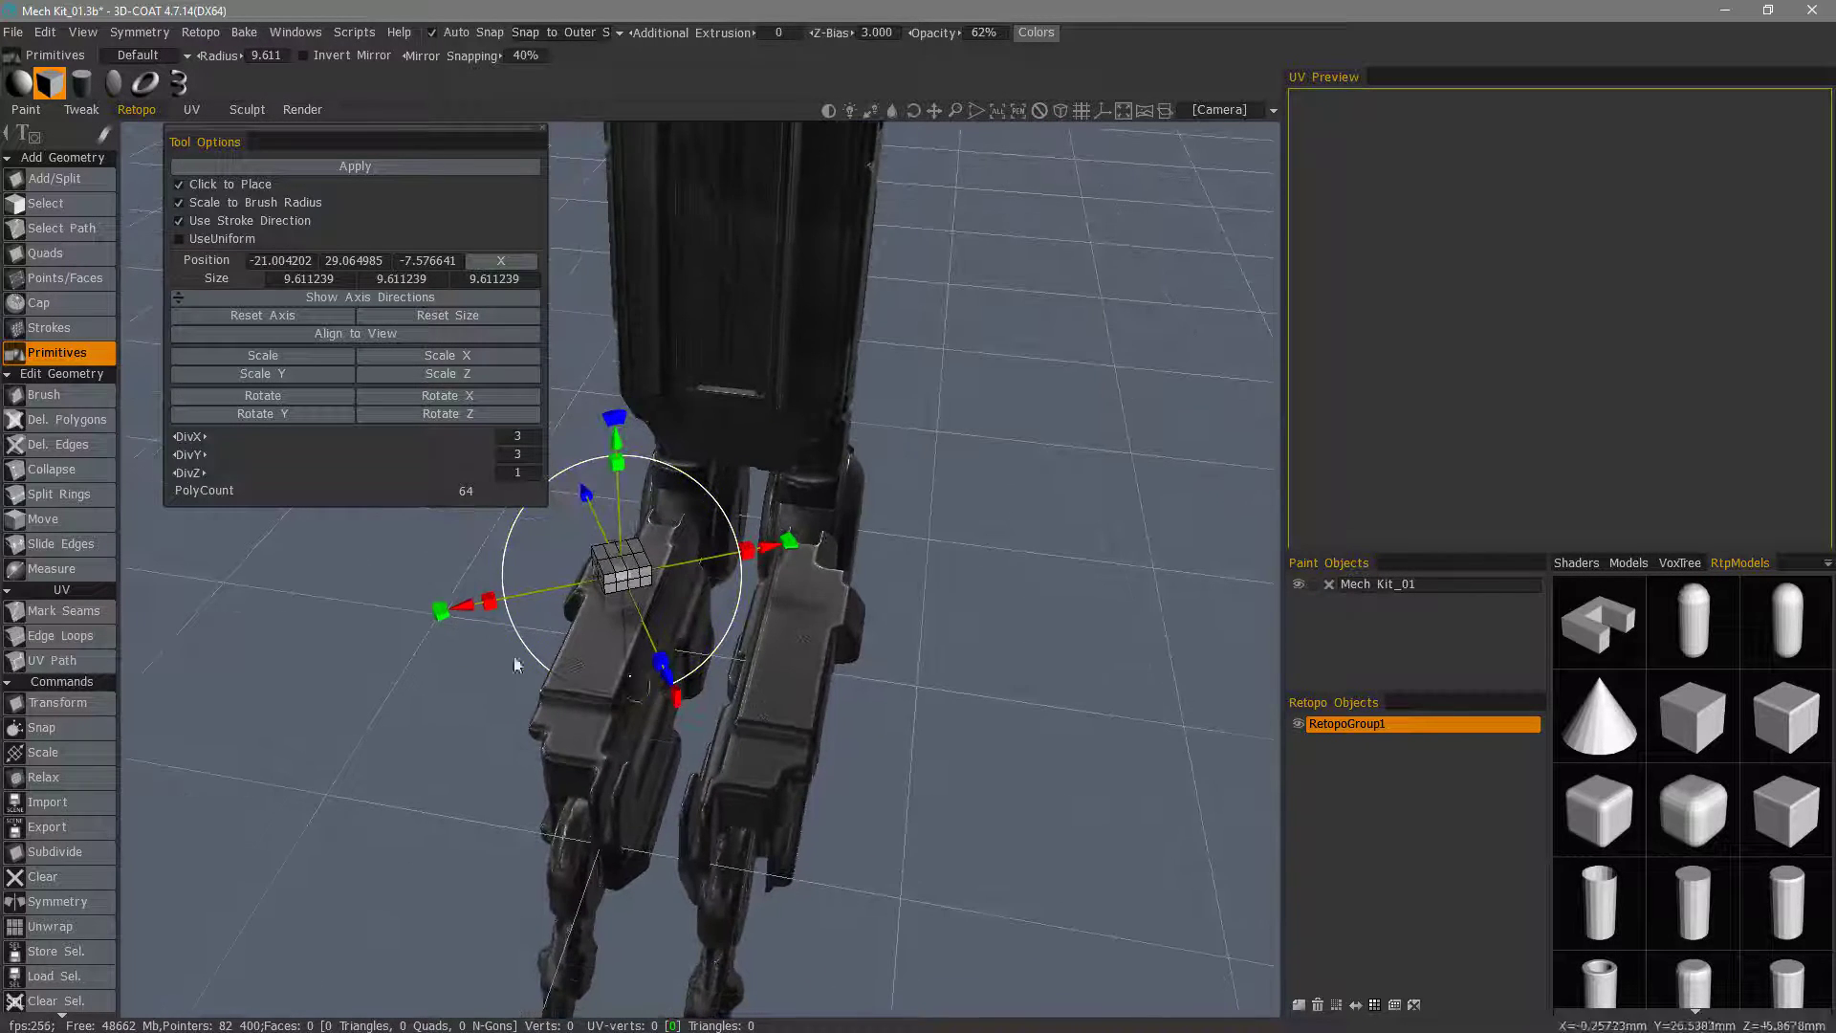
# Rotate the box on the lower leg about its vertical axis, finishing with a numeric rotation entry.
pyautogui.moveTo(440, 615); pyautogui.dragTo(443, 566)
pyautogui.keyDown('alt'); pyautogui.moveTo(435, 650); pyautogui.dragTo(556, 685); pyautogui.keyUp('alt')
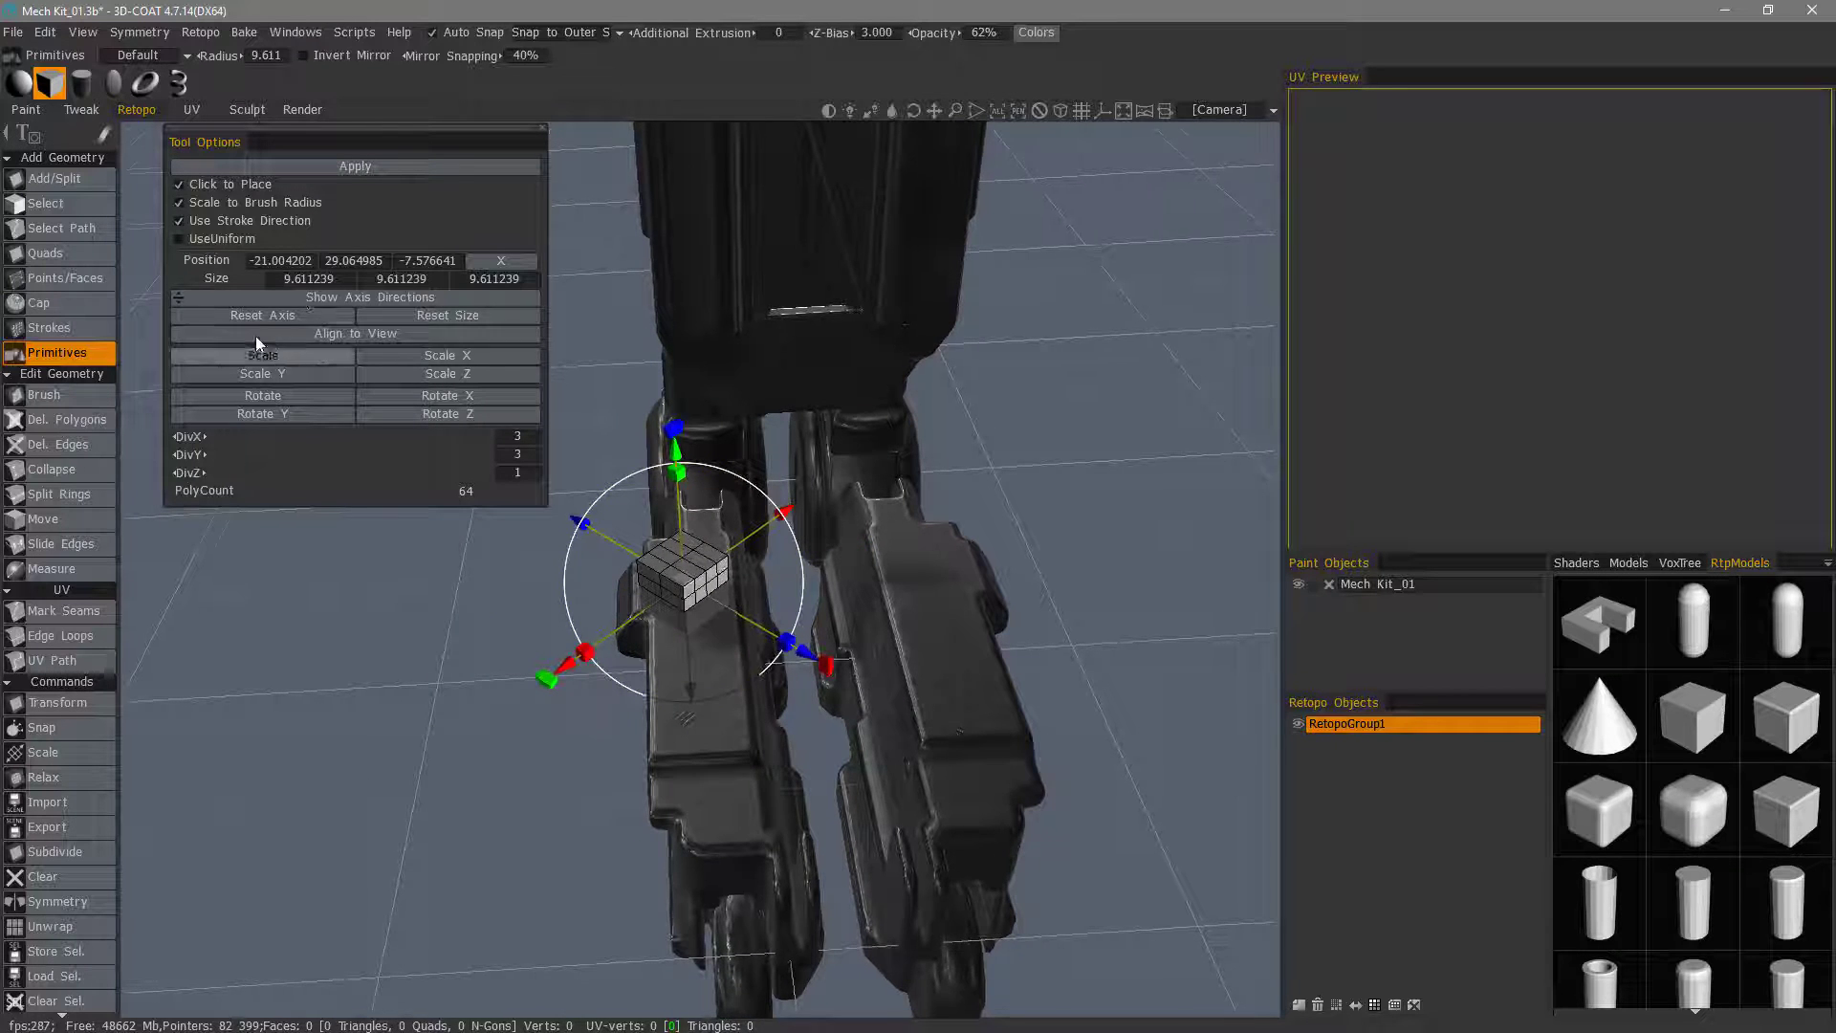
pyautogui.keyDown('alt'); pyautogui.moveTo(285, 427); pyautogui.dragTo(434, 468); pyautogui.keyUp('alt')
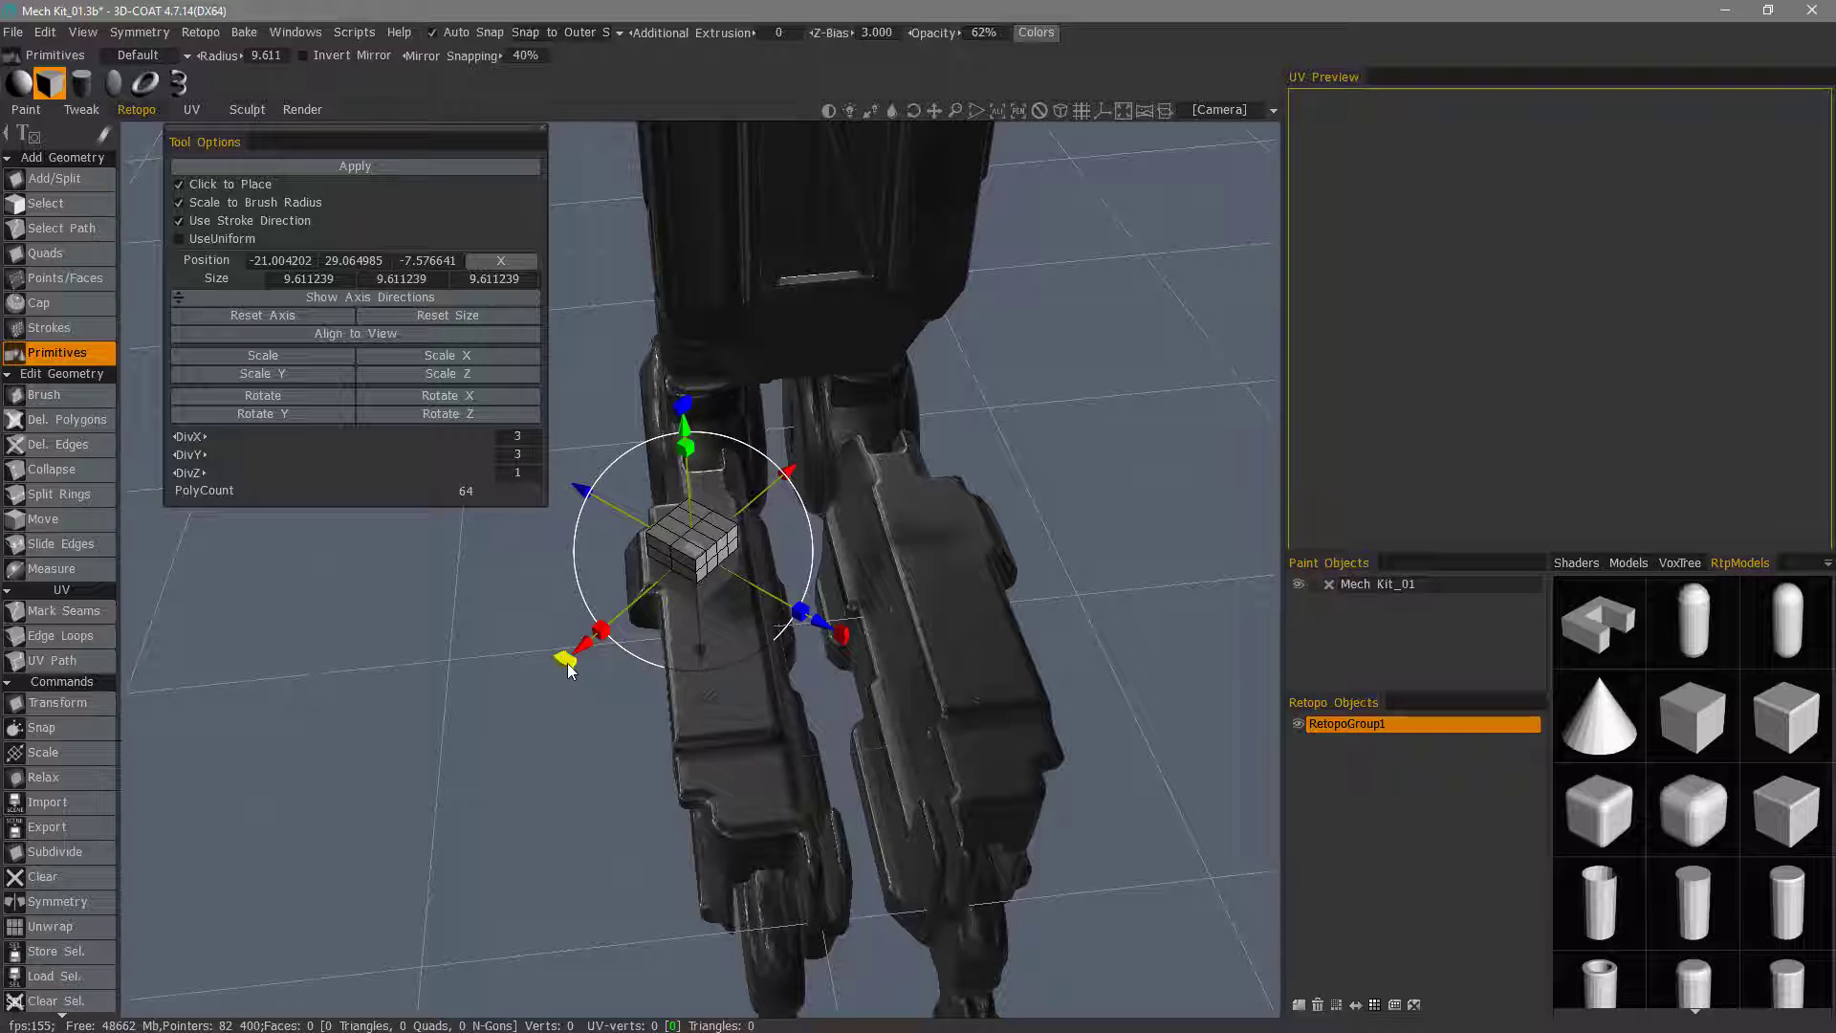
pyautogui.moveTo(566, 660); pyautogui.dragTo(565, 660)
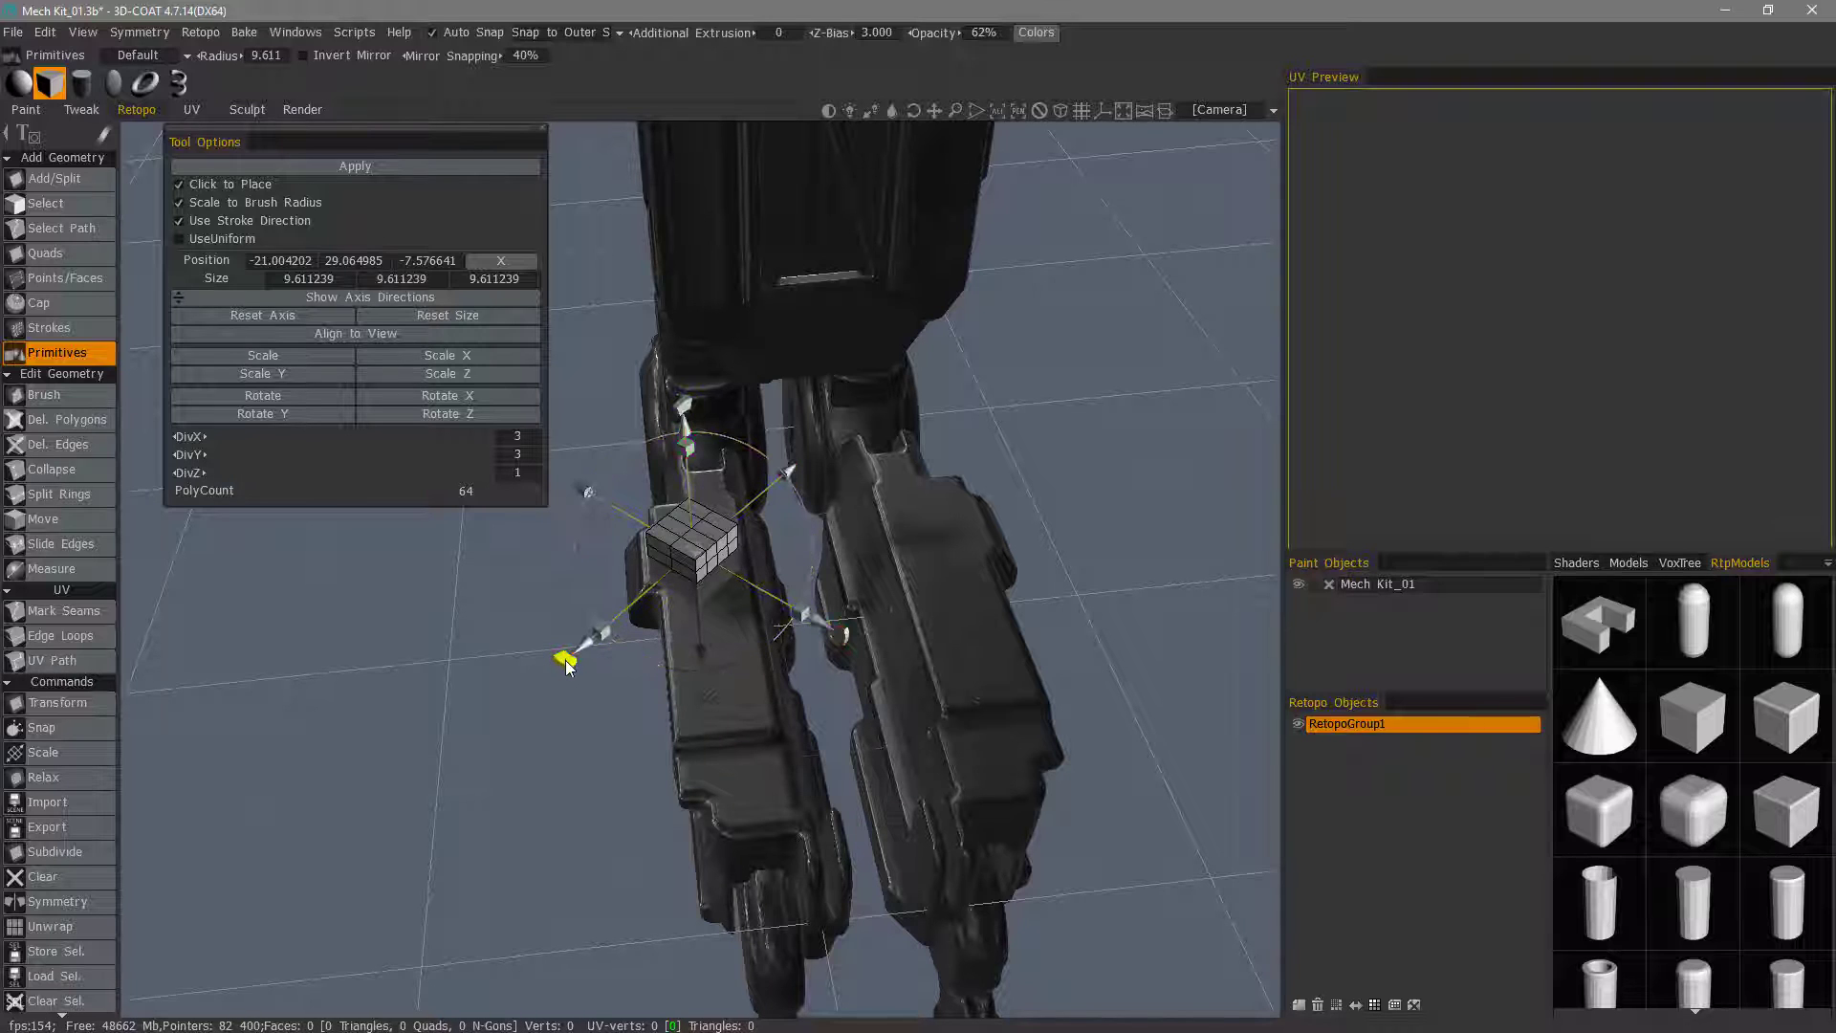
pyautogui.press('space')
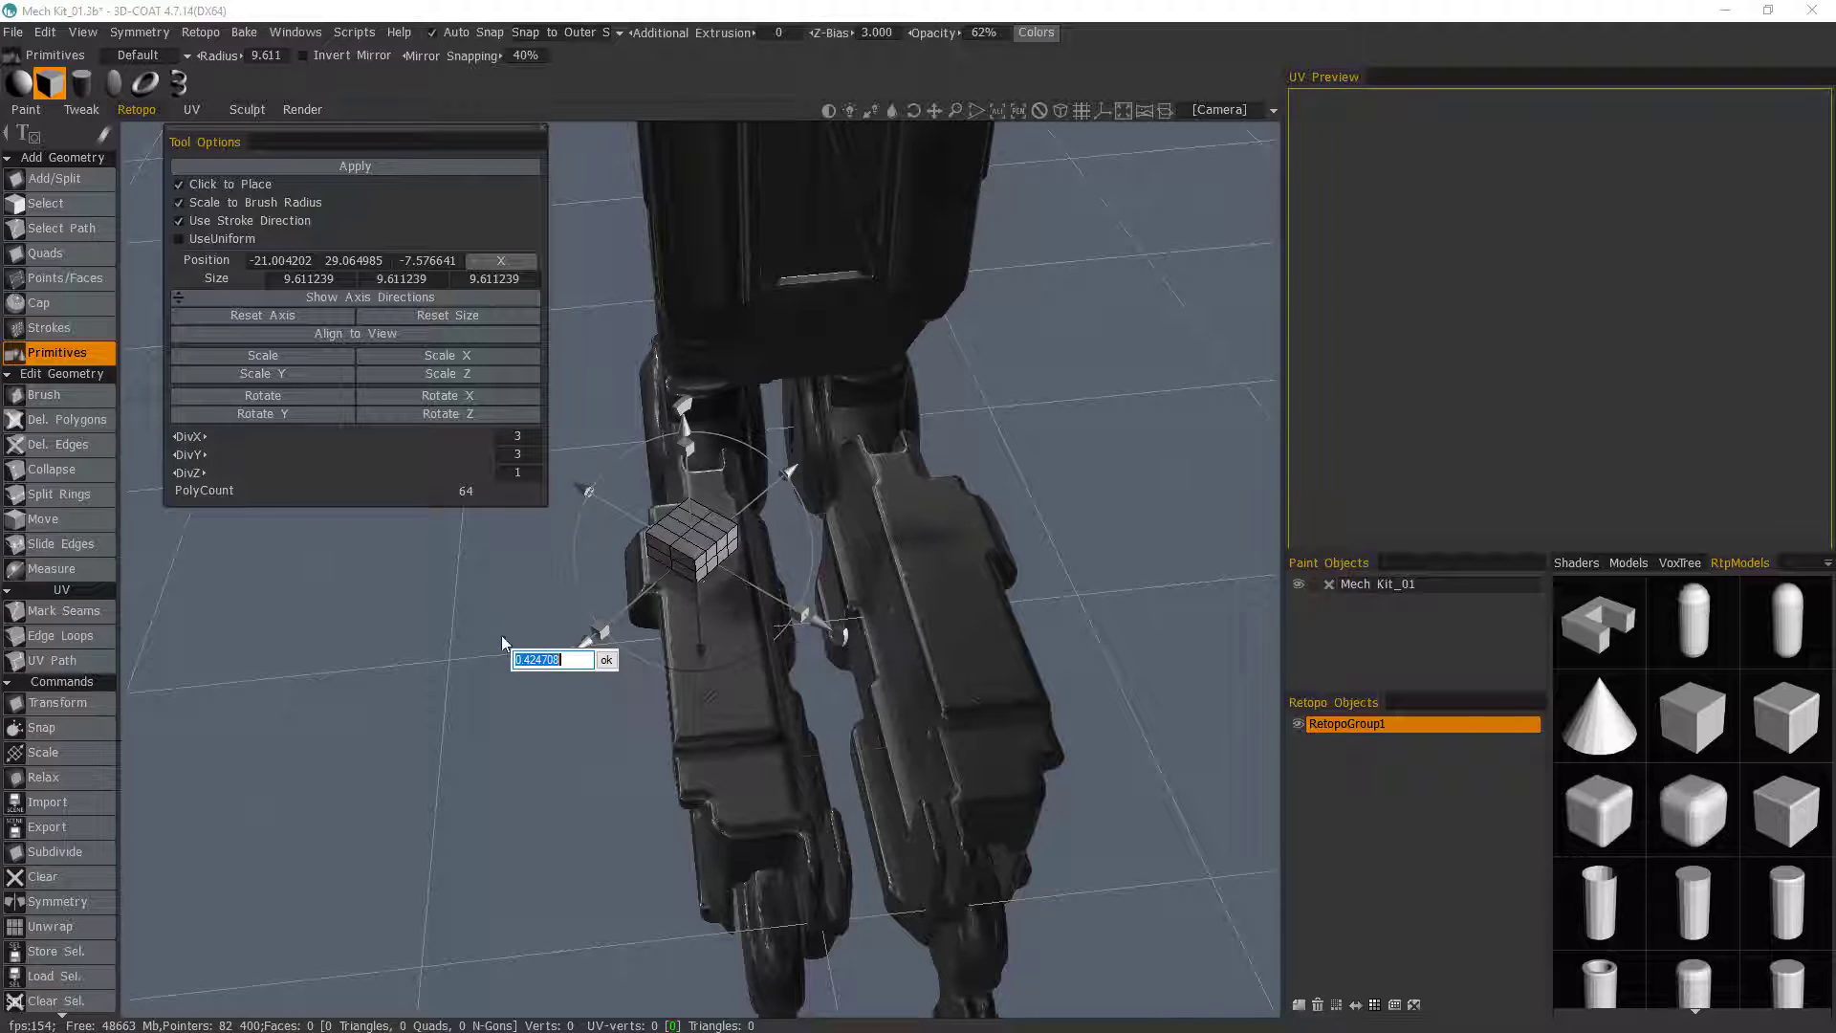
pyautogui.press('Return')
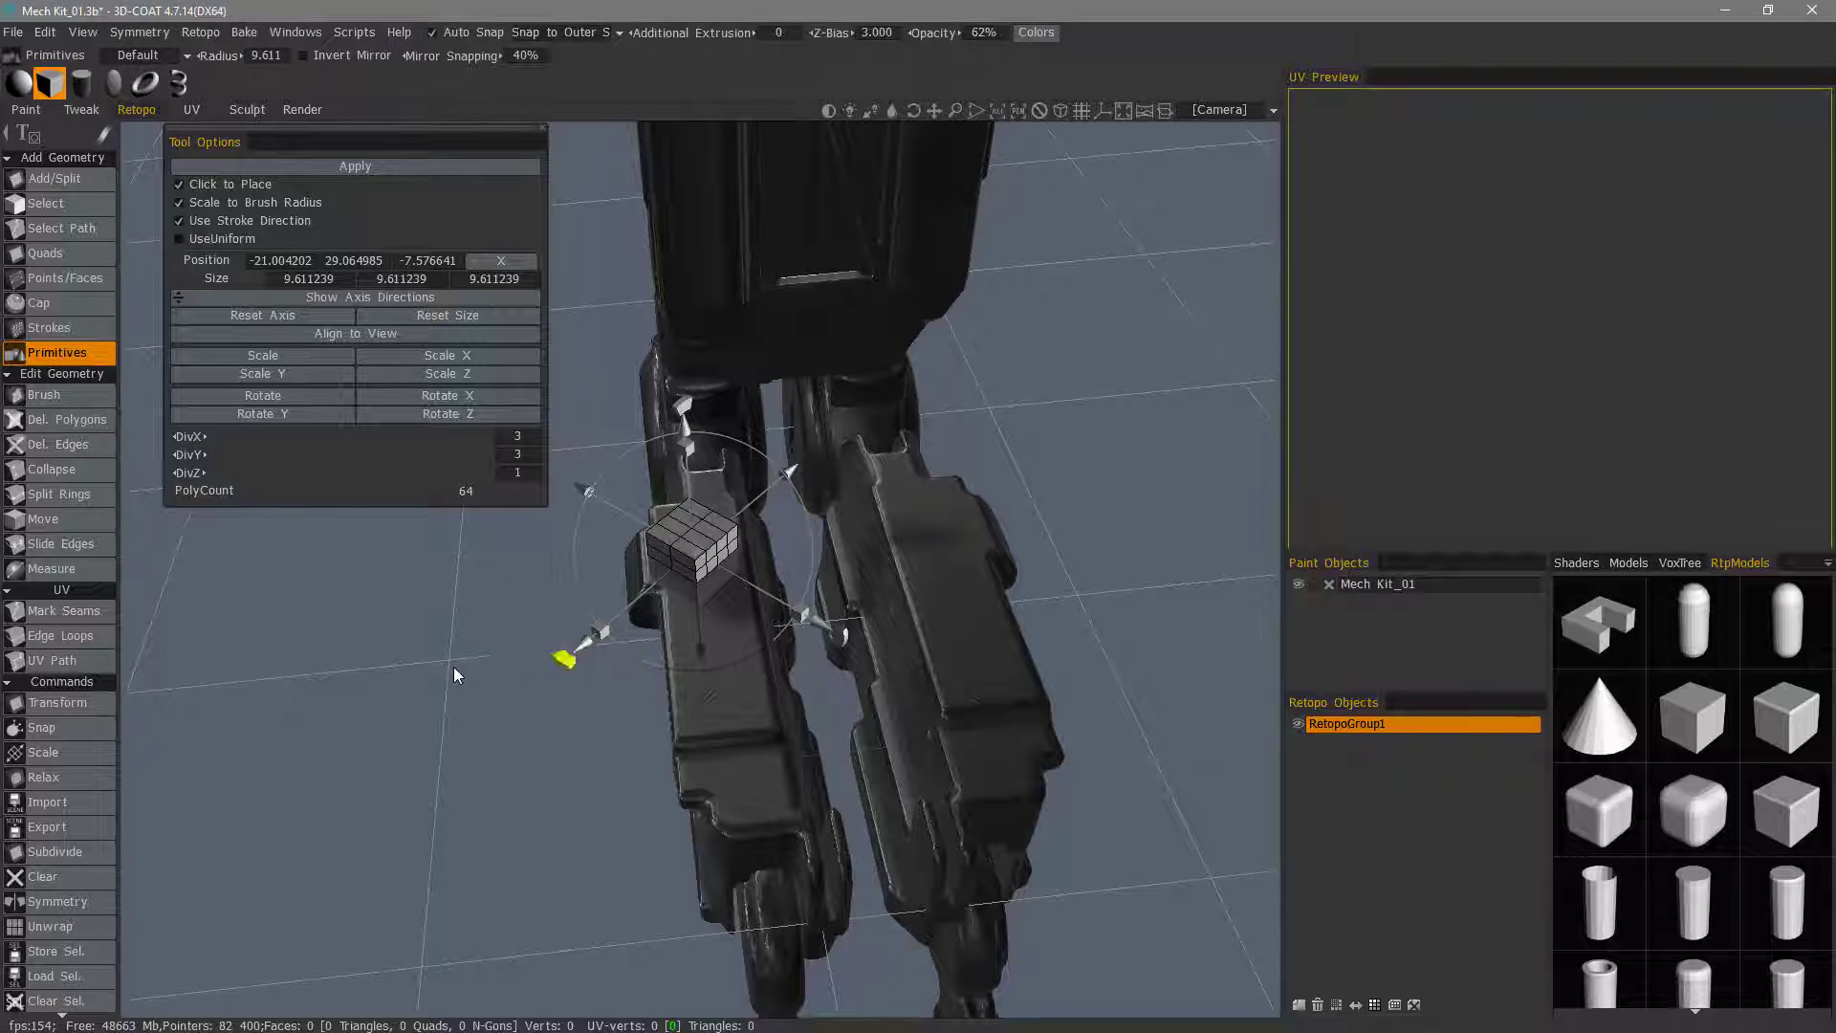
# Adjust the box to Y about 34.1 and a height of about 7.8, and set DivZ to 3.
pyautogui.moveTo(462, 646); pyautogui.dragTo(426, 541)
pyautogui.moveTo(620, 373)
pyautogui.mouseDown()
pyautogui.moveTo(626, 318)
pyautogui.moveTo(613, 390)
pyautogui.moveTo(609, 361)
pyautogui.mouseUp()
pyautogui.moveTo(492, 538); pyautogui.dragTo(565, 350)
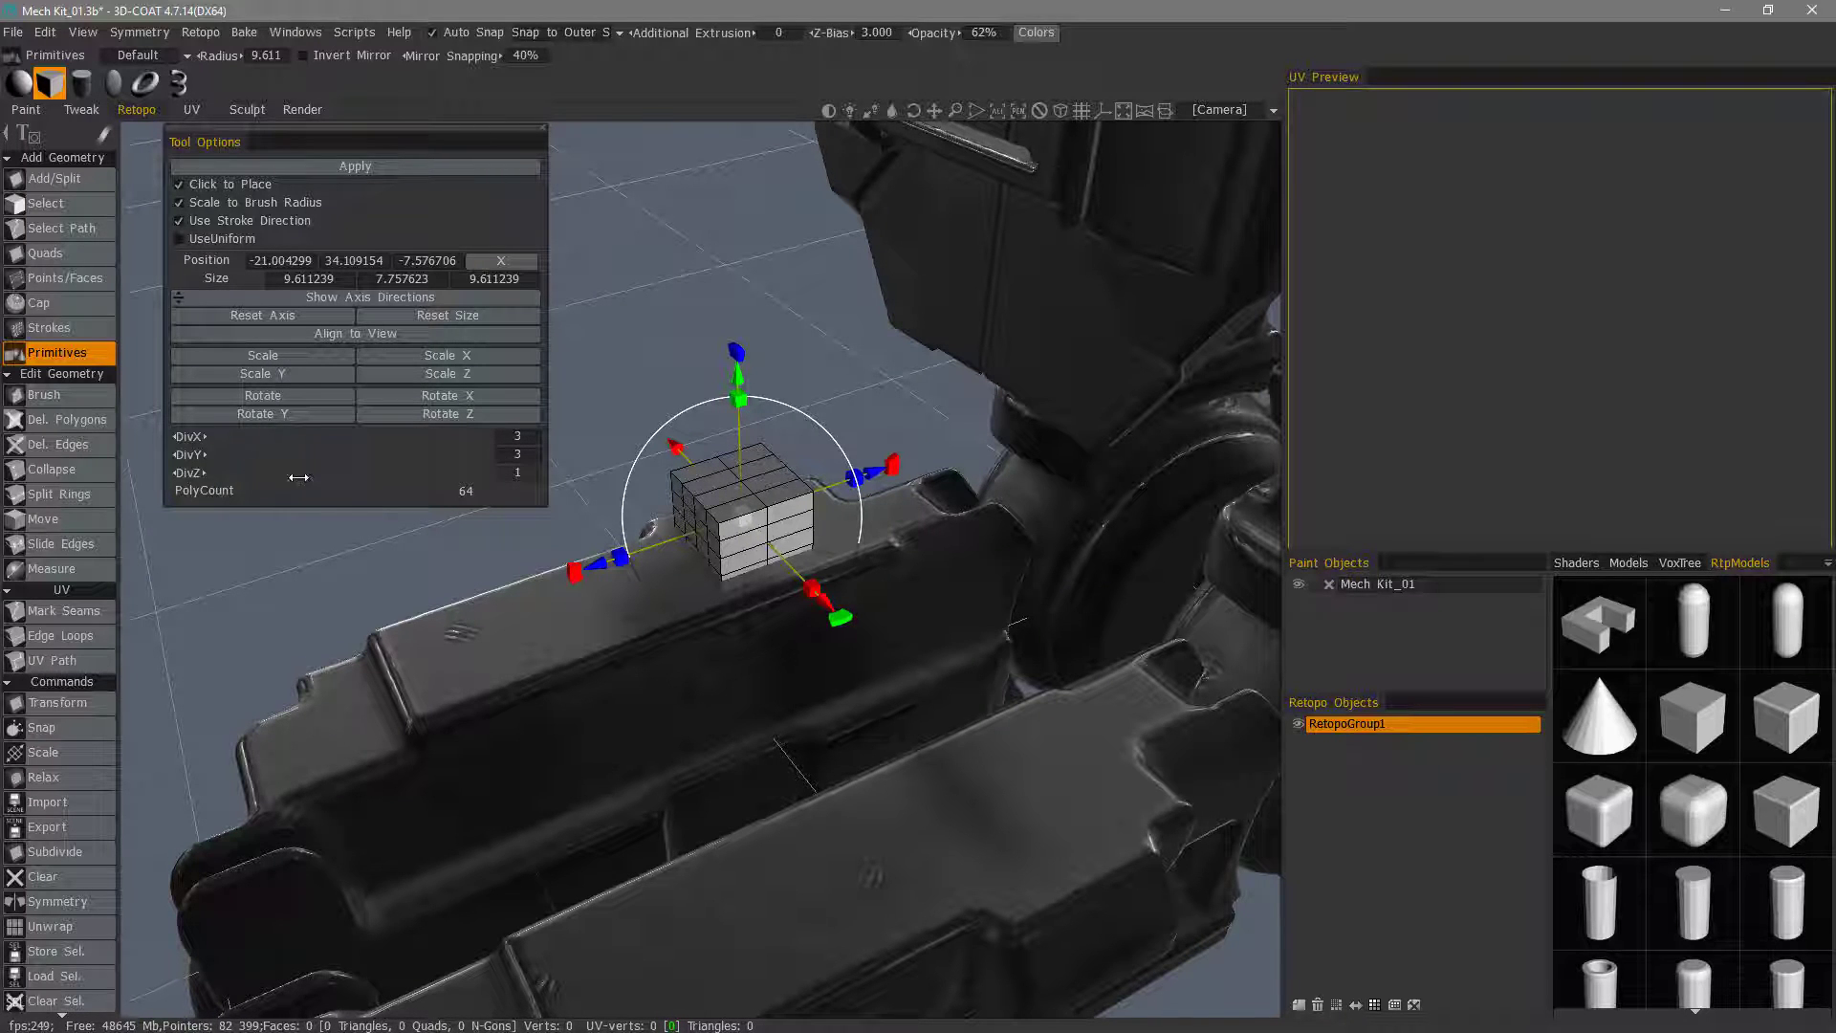
pyautogui.moveTo(591, 470)
pyautogui.mouseDown()
pyautogui.moveTo(571, 478)
pyautogui.moveTo(600, 484)
pyautogui.mouseUp()
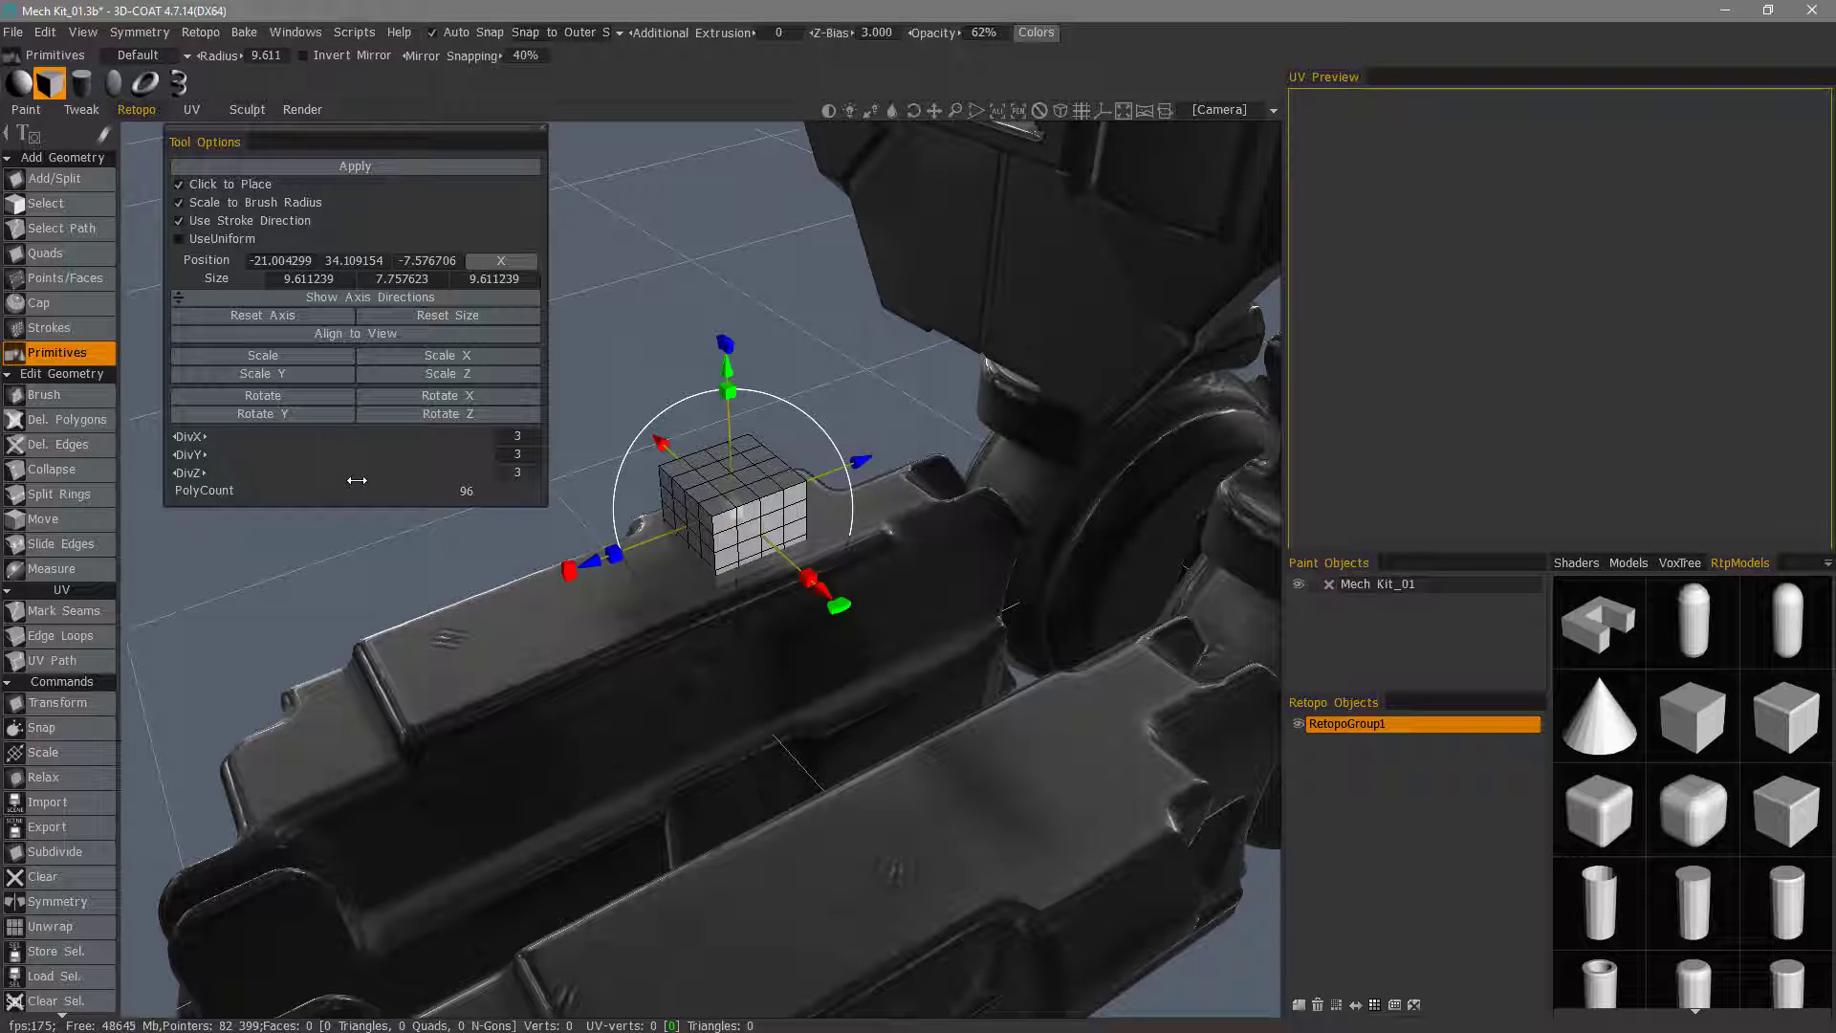
# Try a DivZ of 4 and a DivX of 2 on the box, and set both divisions back to 3.
pyautogui.scroll(1, 355, 479)
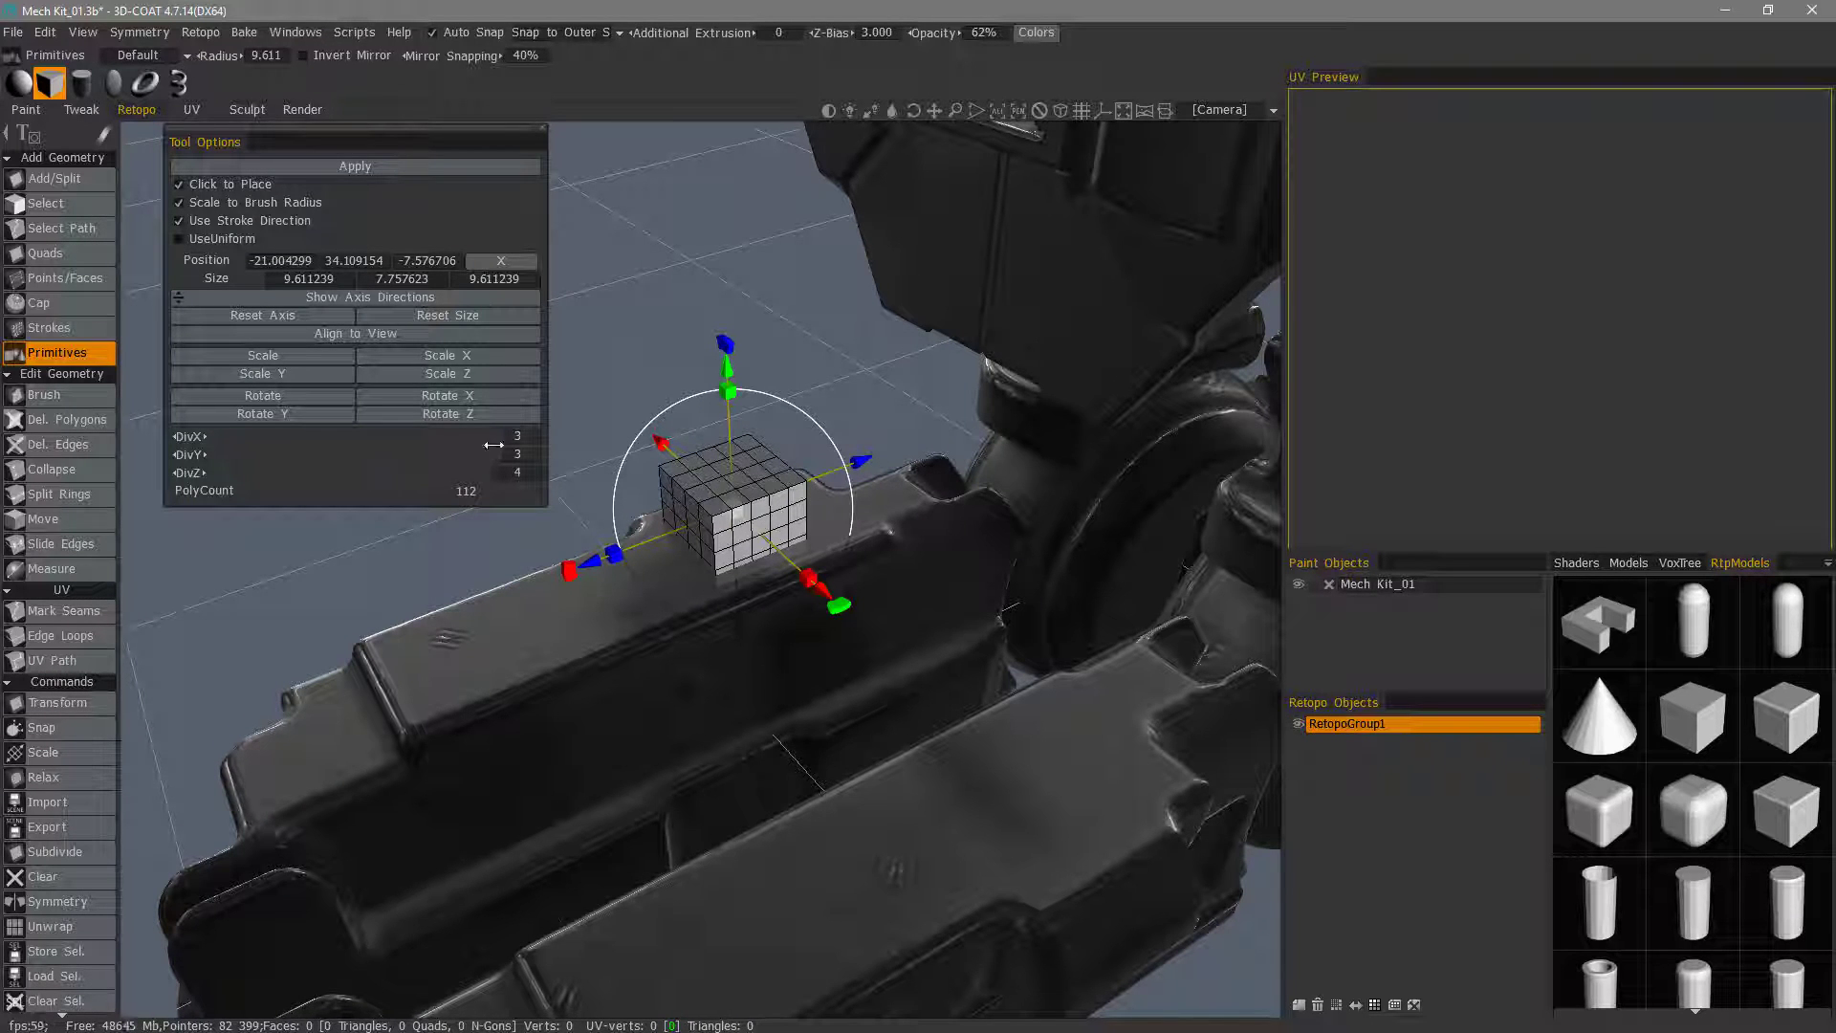
pyautogui.moveTo(359, 436); pyautogui.dragTo(340, 435)
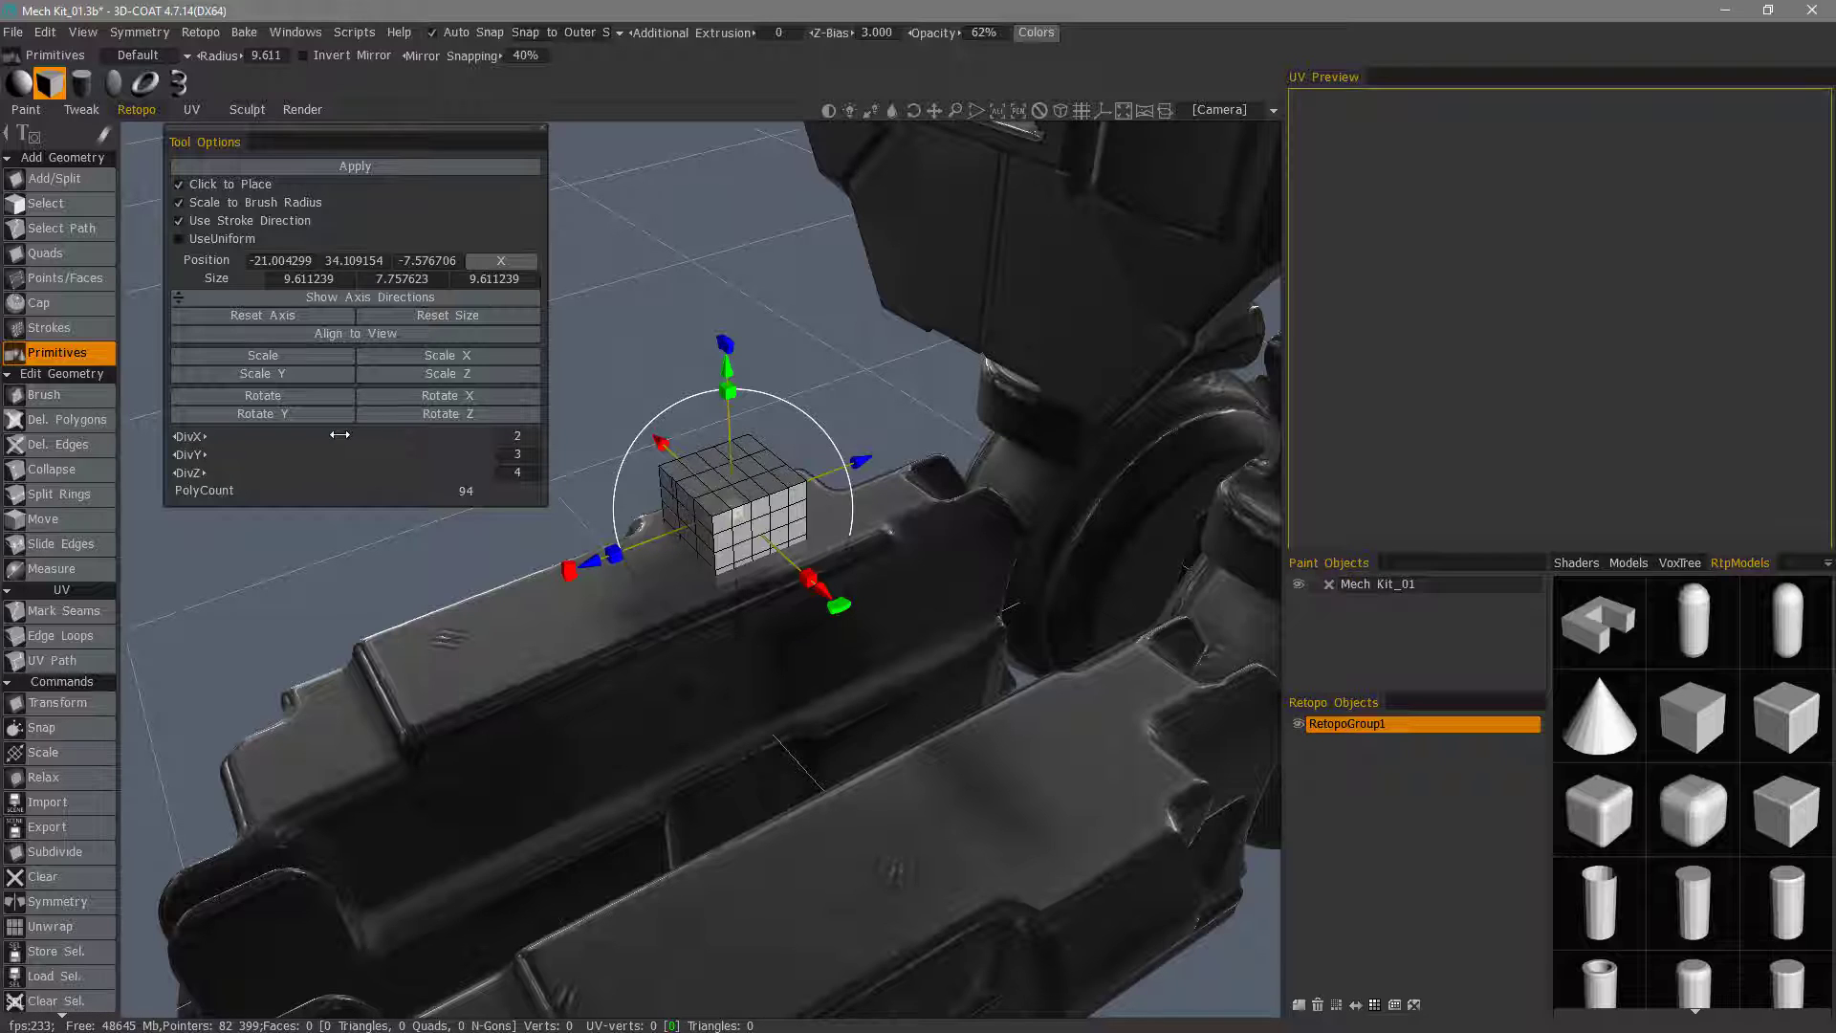
pyautogui.click(517, 437)
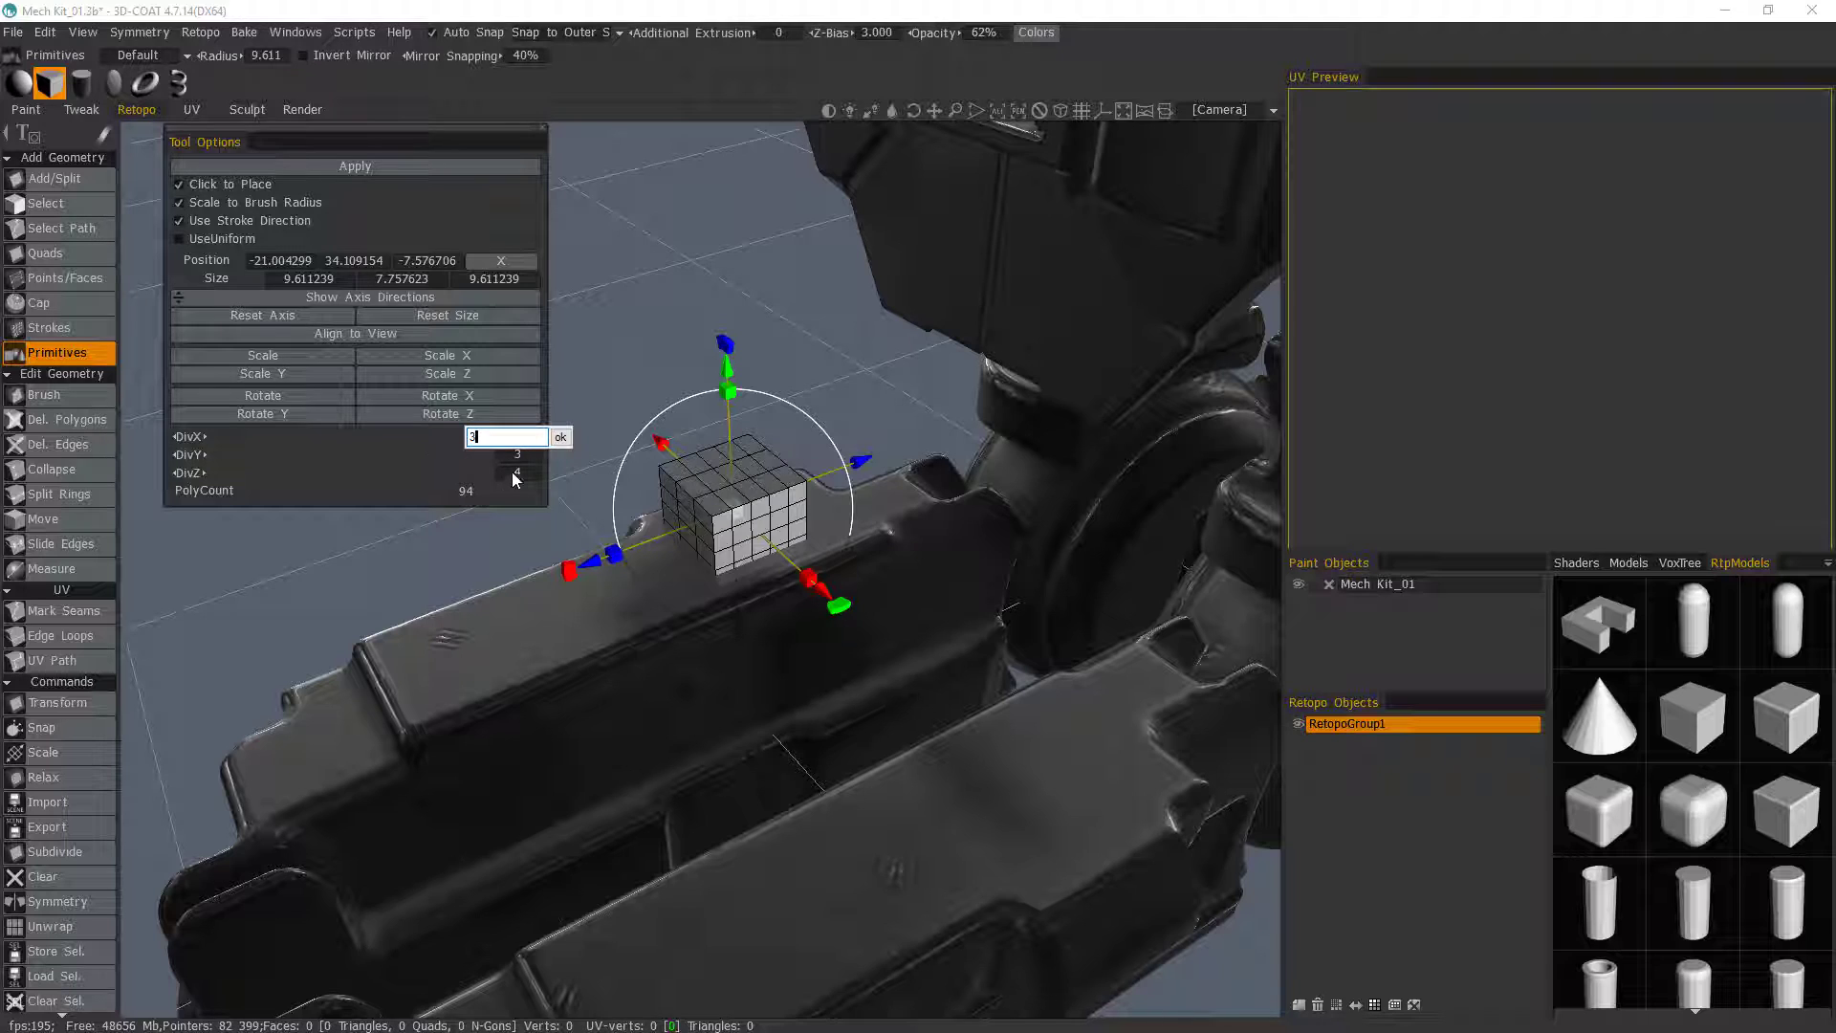
pyautogui.write('3')
pyautogui.press('Return')
pyautogui.click(516, 475)
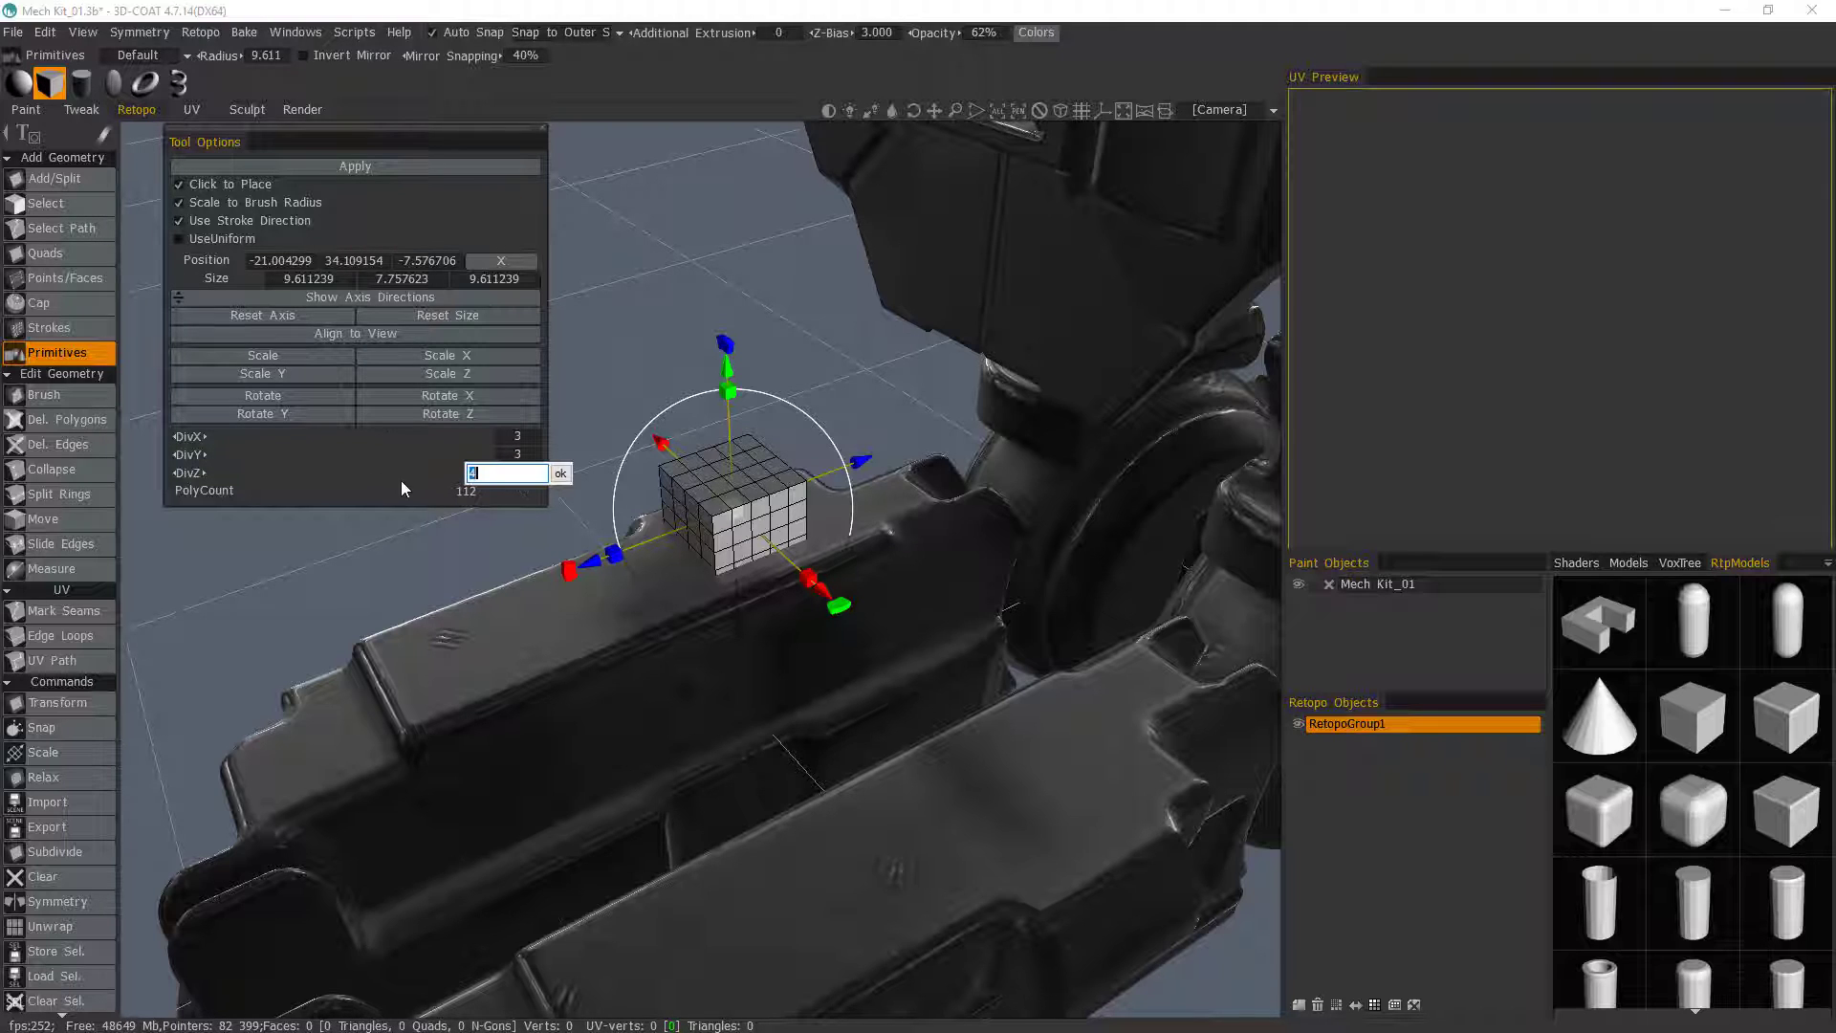
pyautogui.write('3')
pyautogui.press('Return')
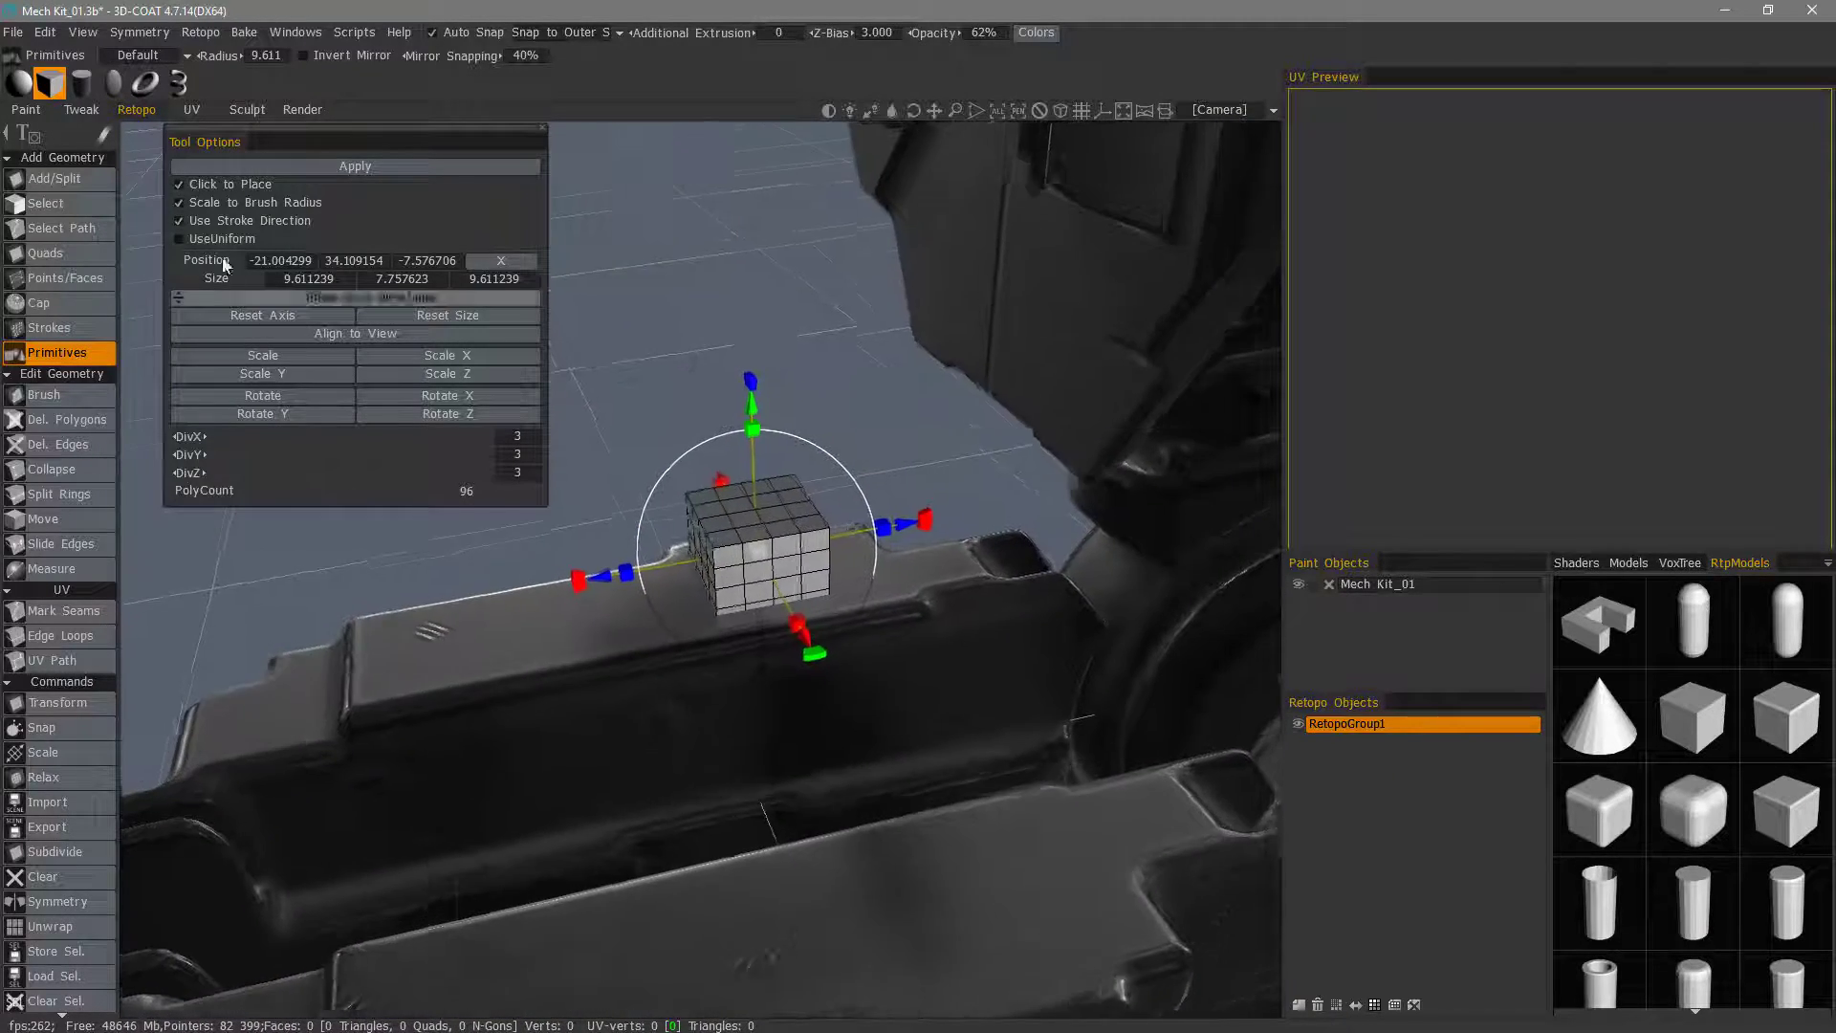
# Enable UseUniform, set the box's AverageDivision to 5, and apply it as retopo mesh.
pyautogui.click(179, 239)
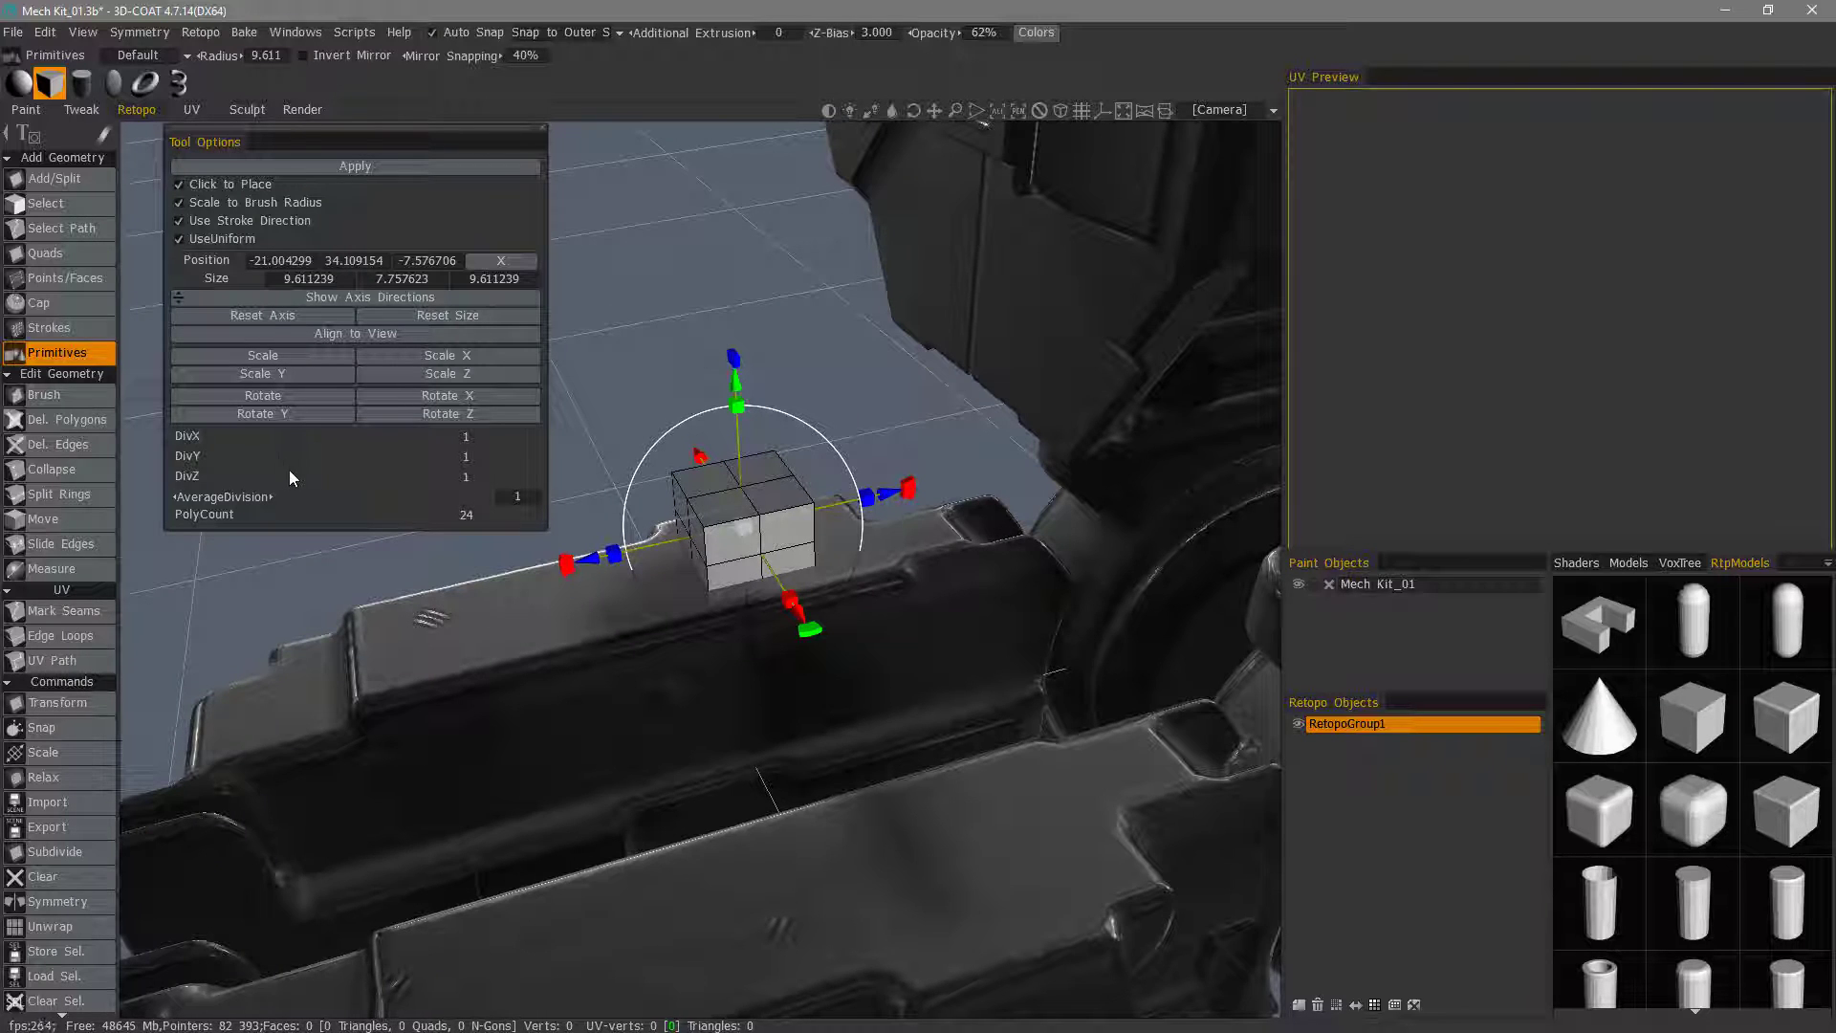
pyautogui.moveTo(305, 498); pyautogui.dragTo(356, 507)
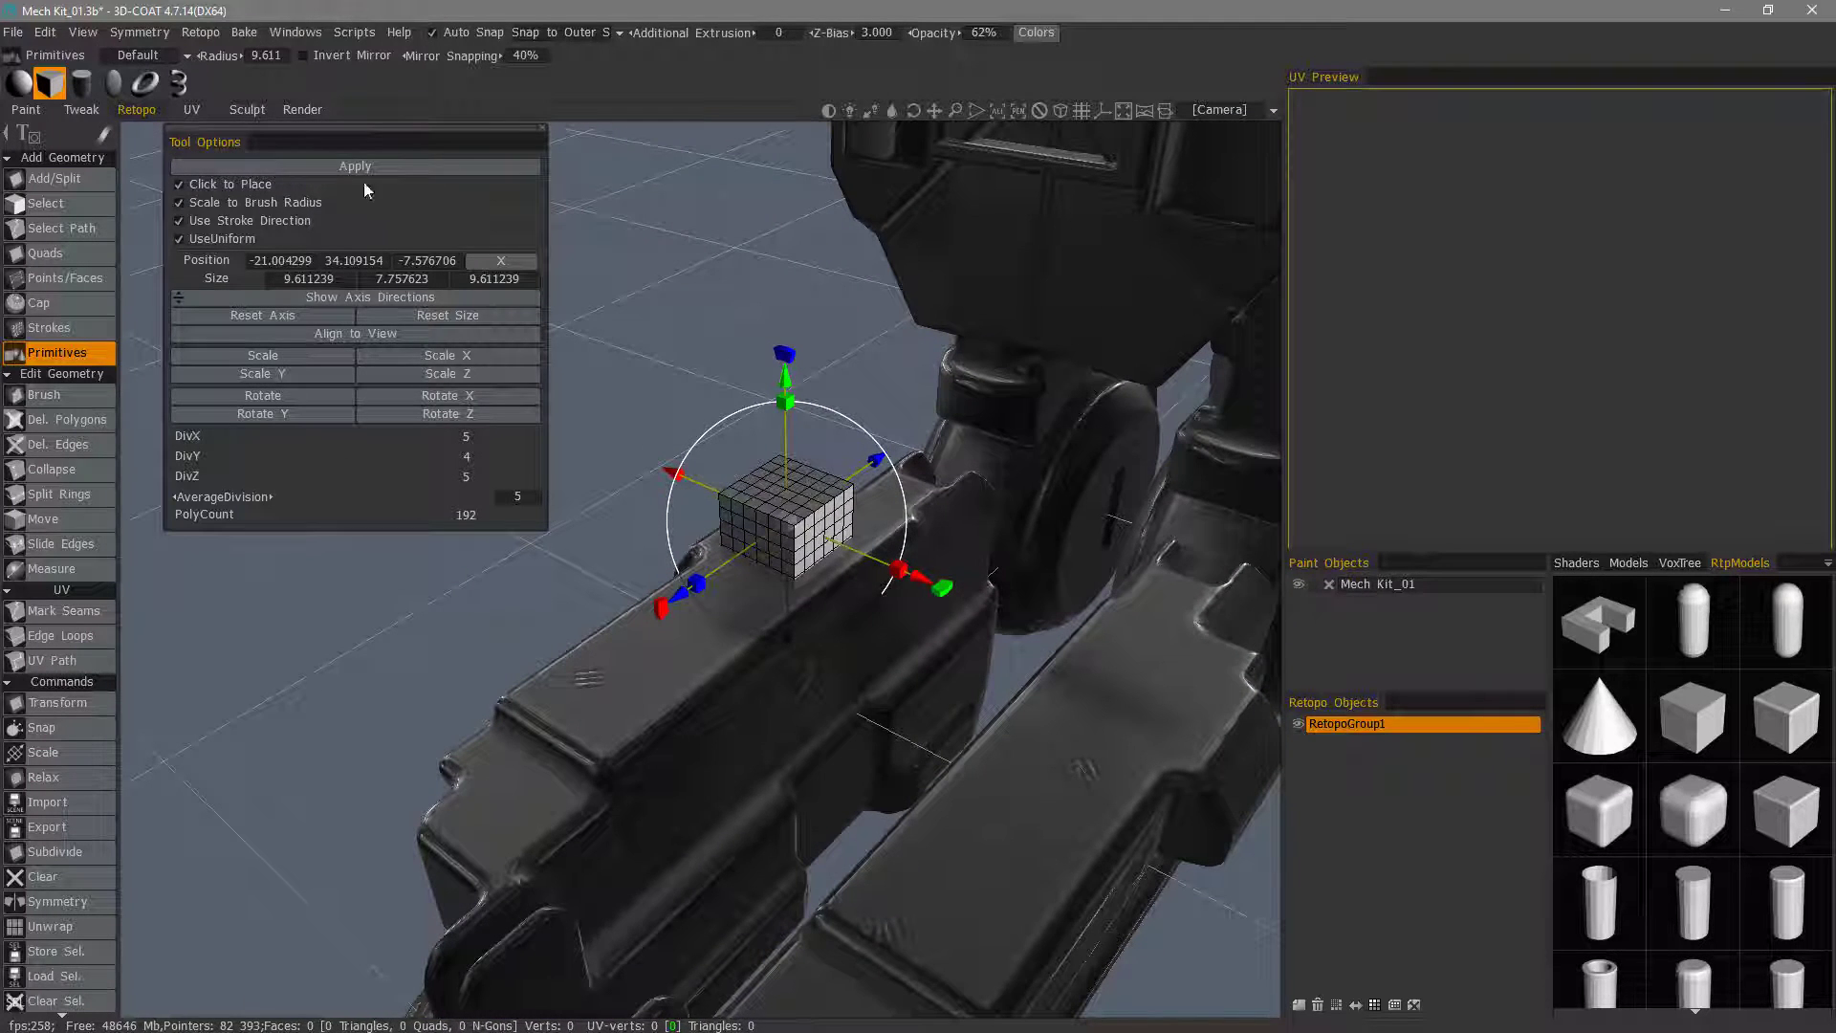
pyautogui.click(337, 169)
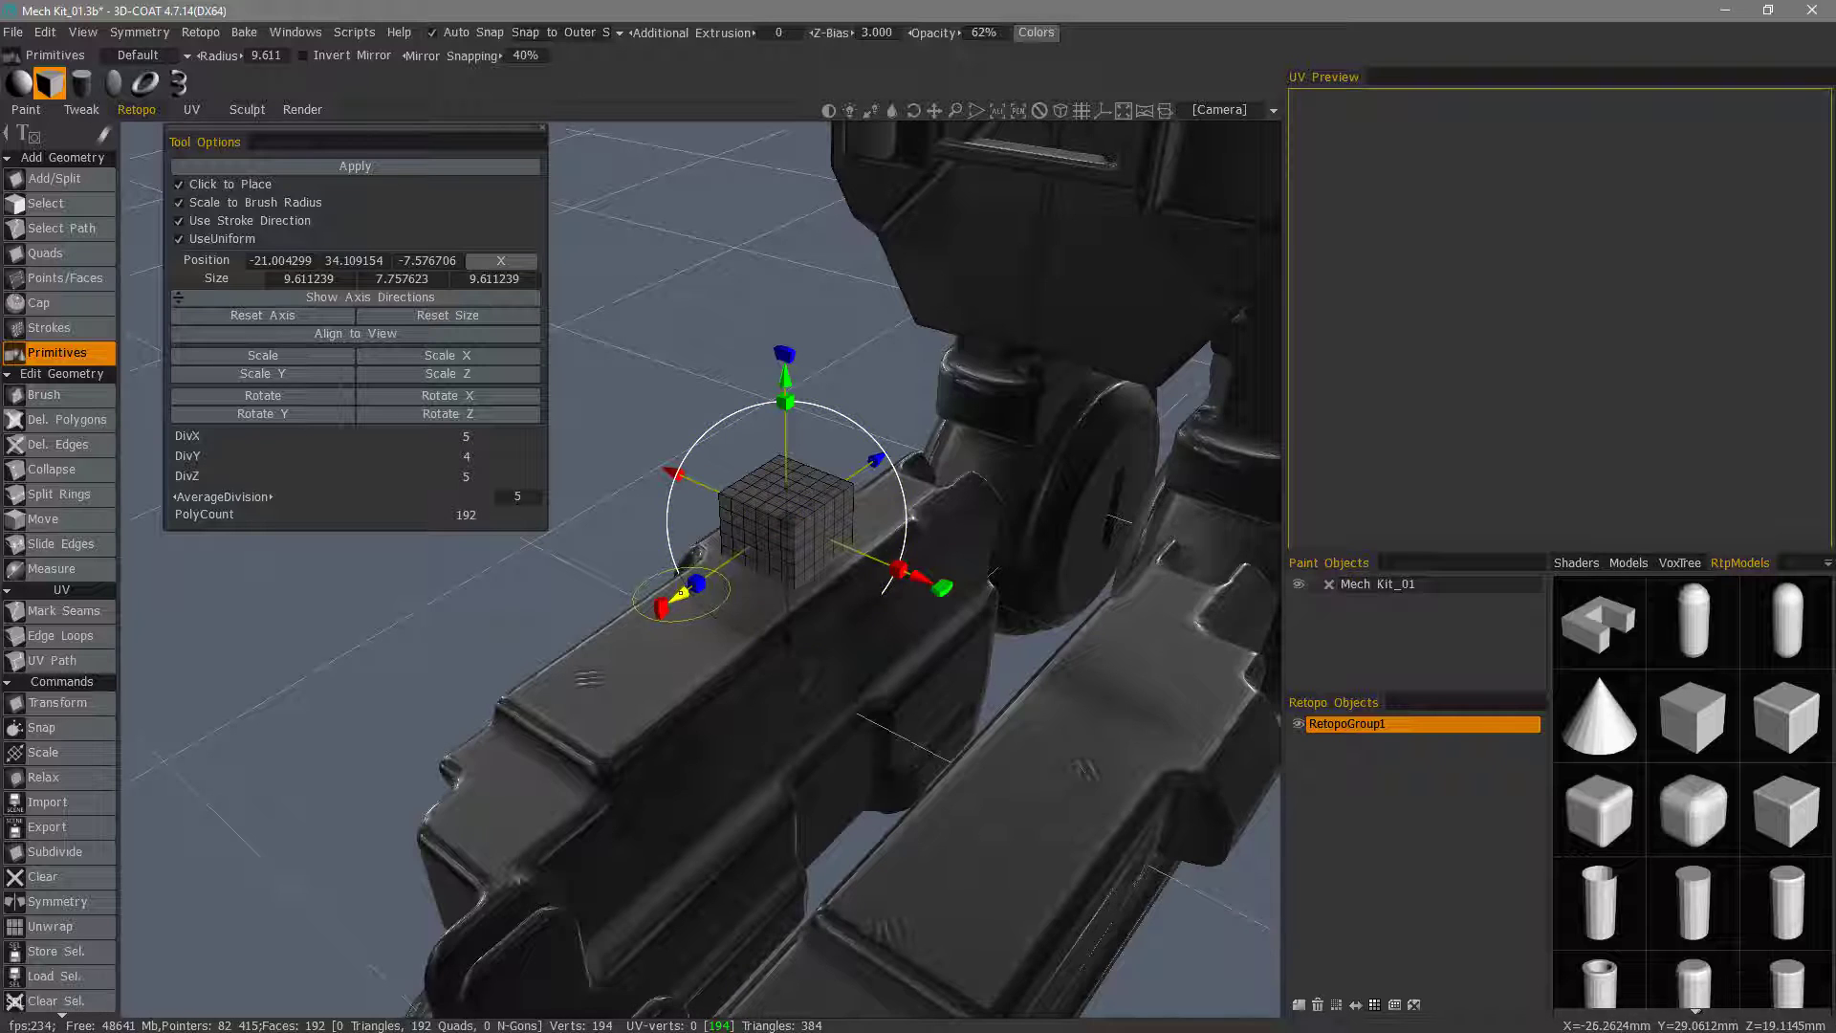
# Move the box along the lower leg to Z about 17.1, apply a second copy, and move it on to Z about 40.5.
pyautogui.moveTo(681, 594); pyautogui.dragTo(583, 661)
pyautogui.click(355, 165)
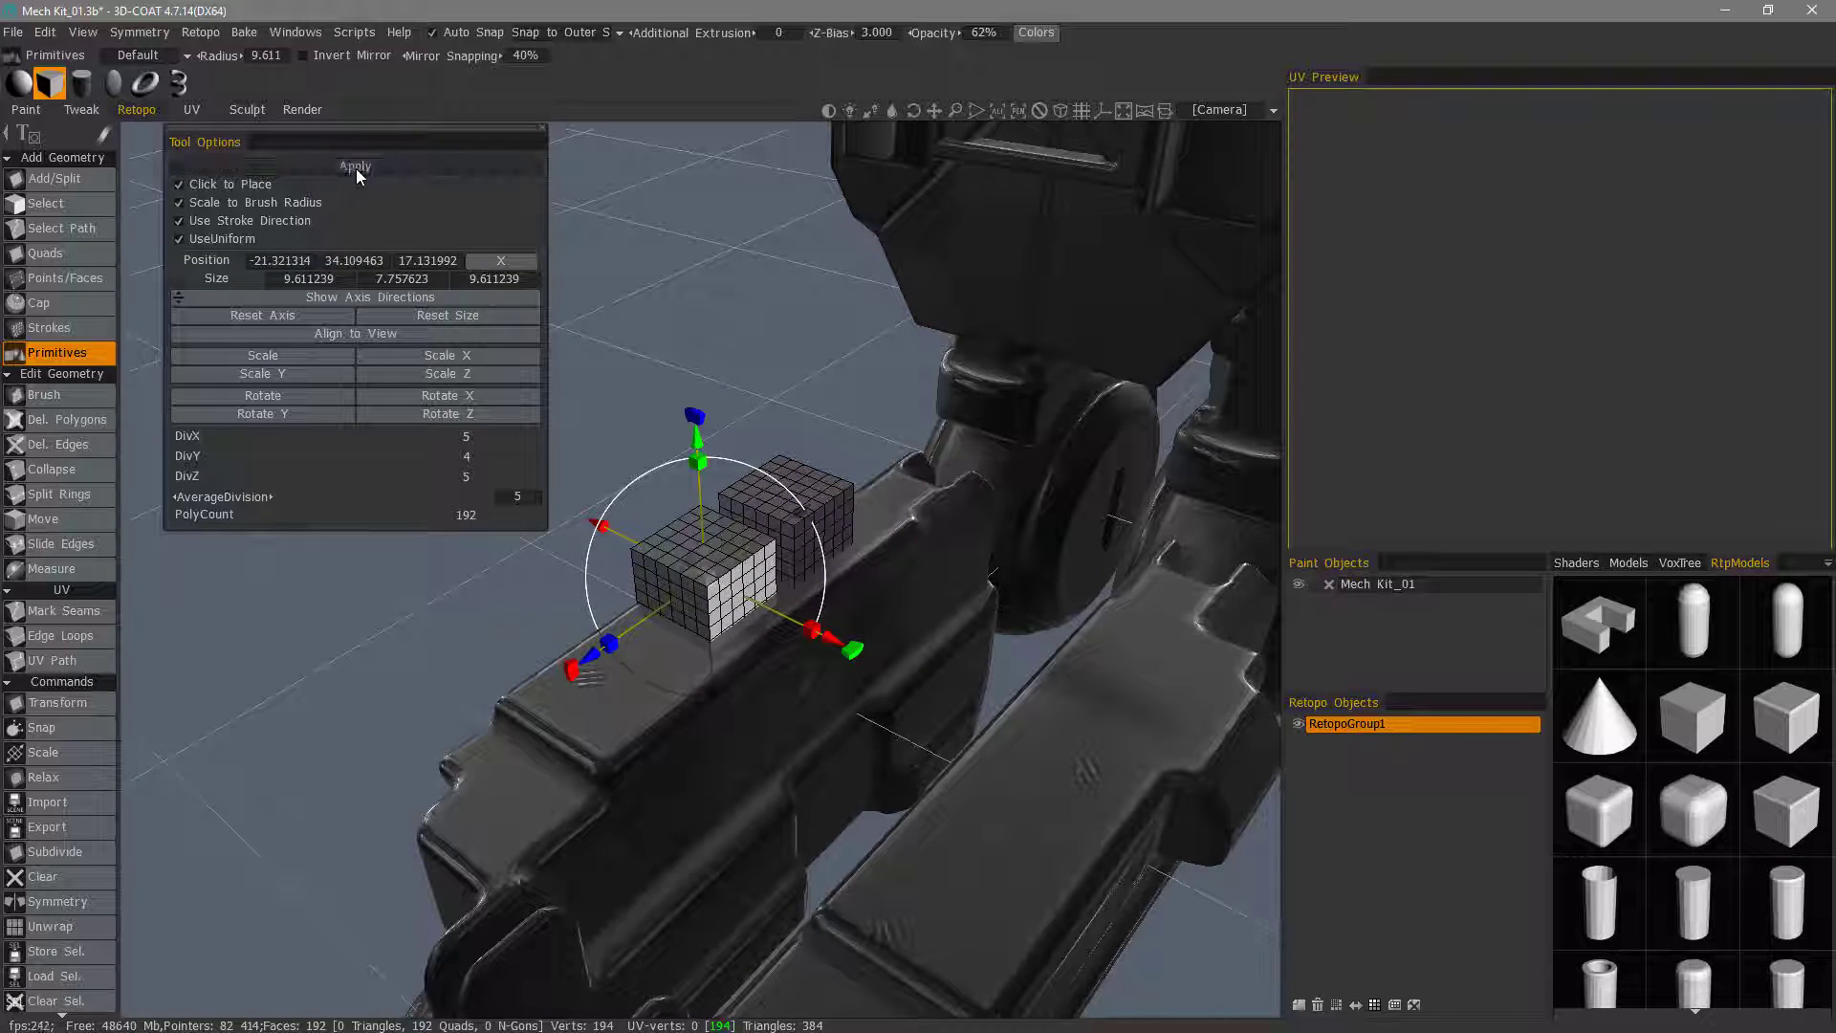
pyautogui.moveTo(595, 654); pyautogui.dragTo(504, 736)
pyautogui.moveTo(504, 736); pyautogui.dragTo(801, 619, button='middle')
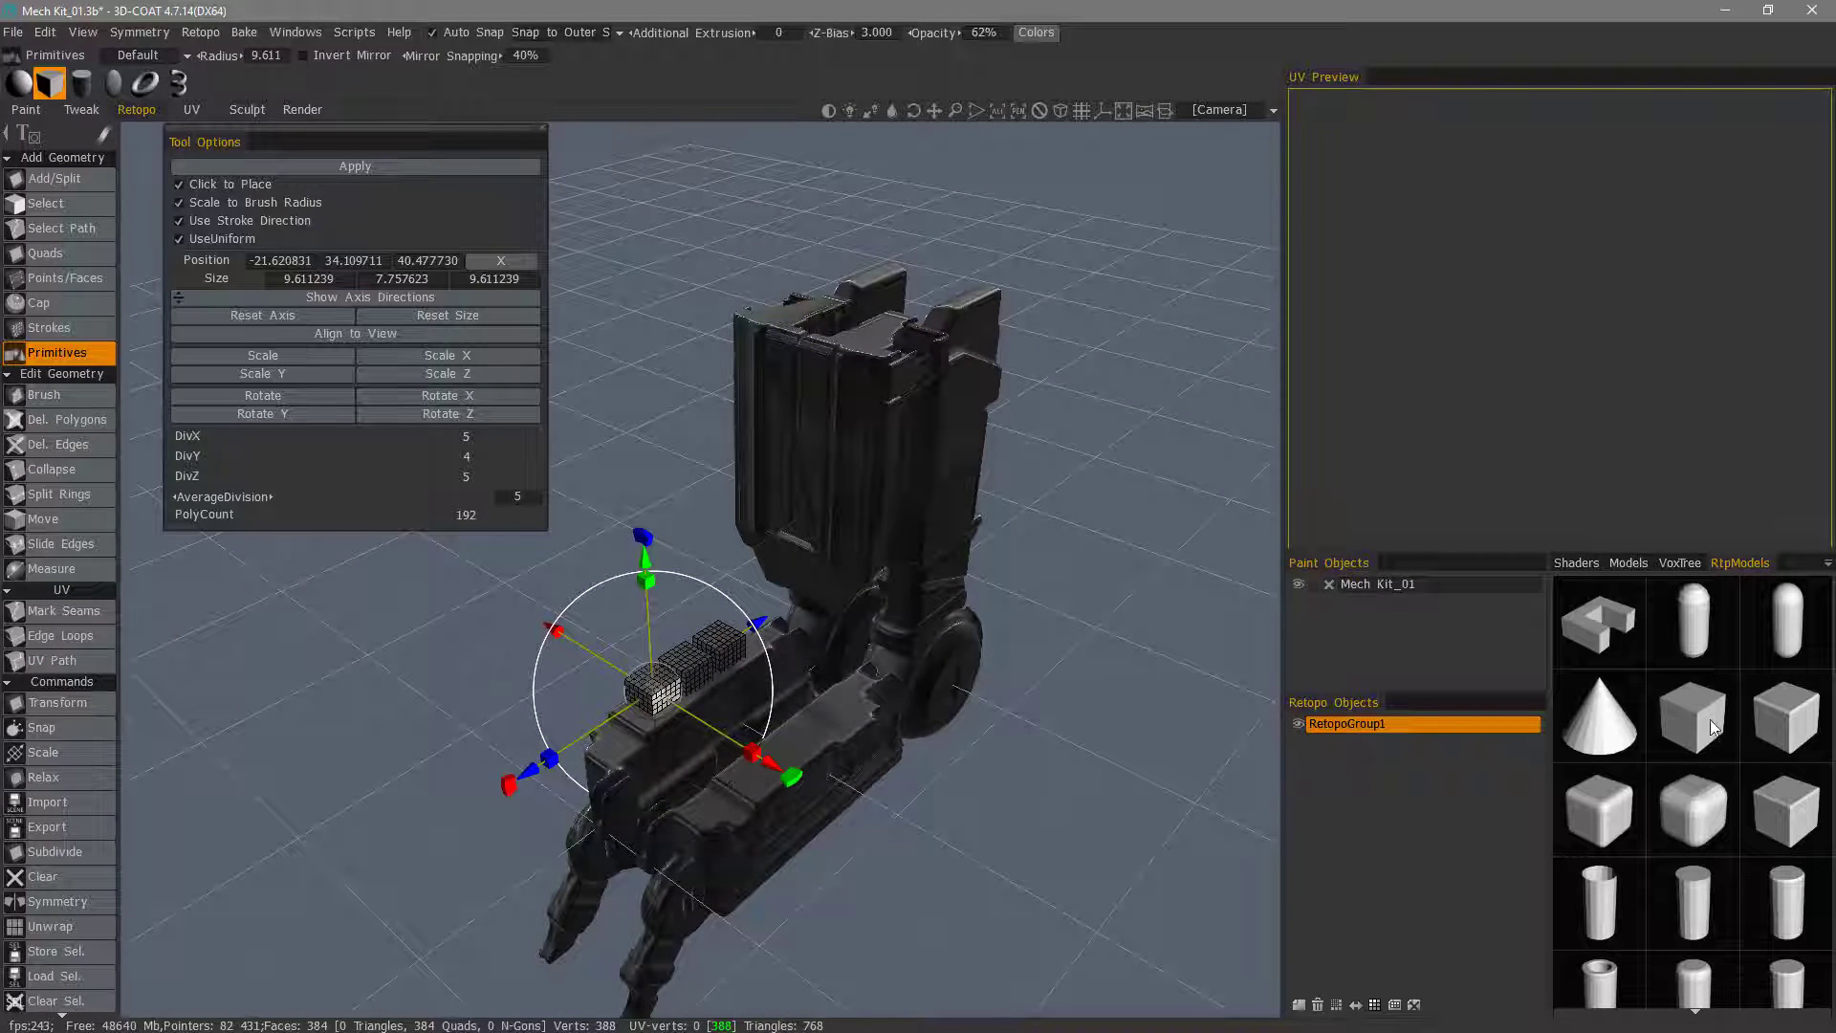
pyautogui.scroll(-10, 1637, 641)
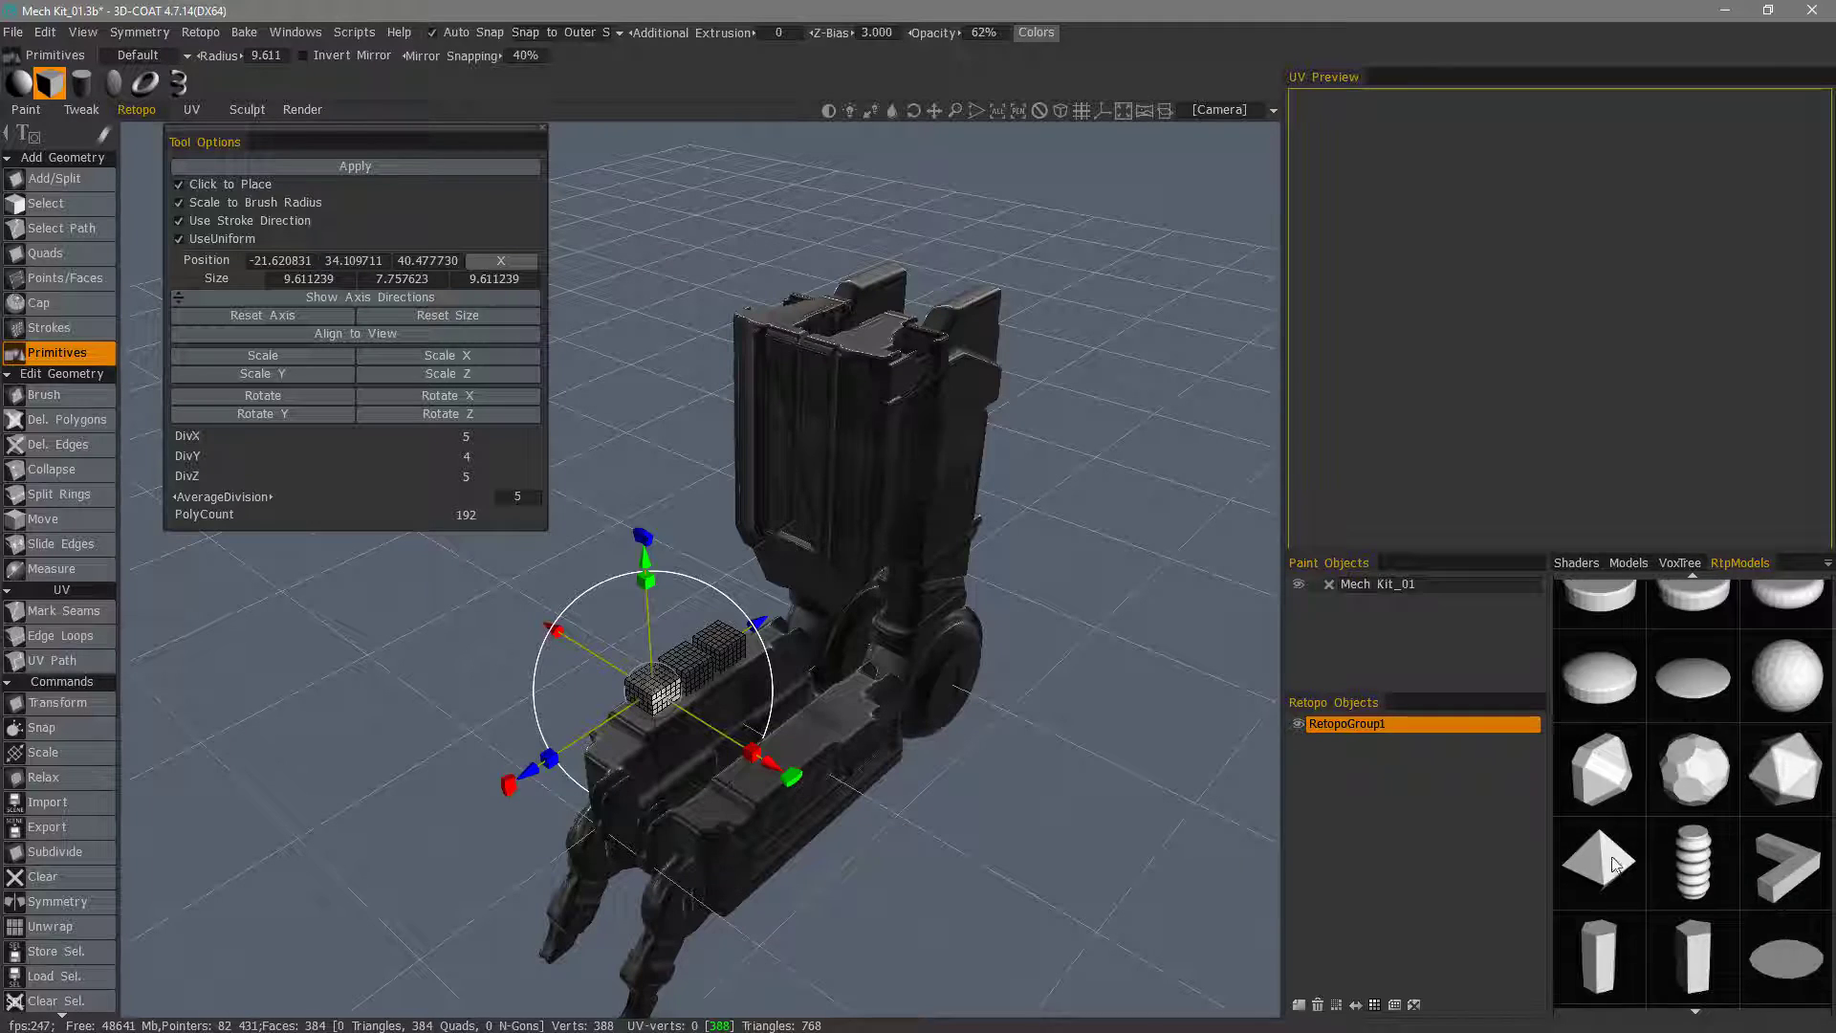
pyautogui.scroll(5, 1637, 669)
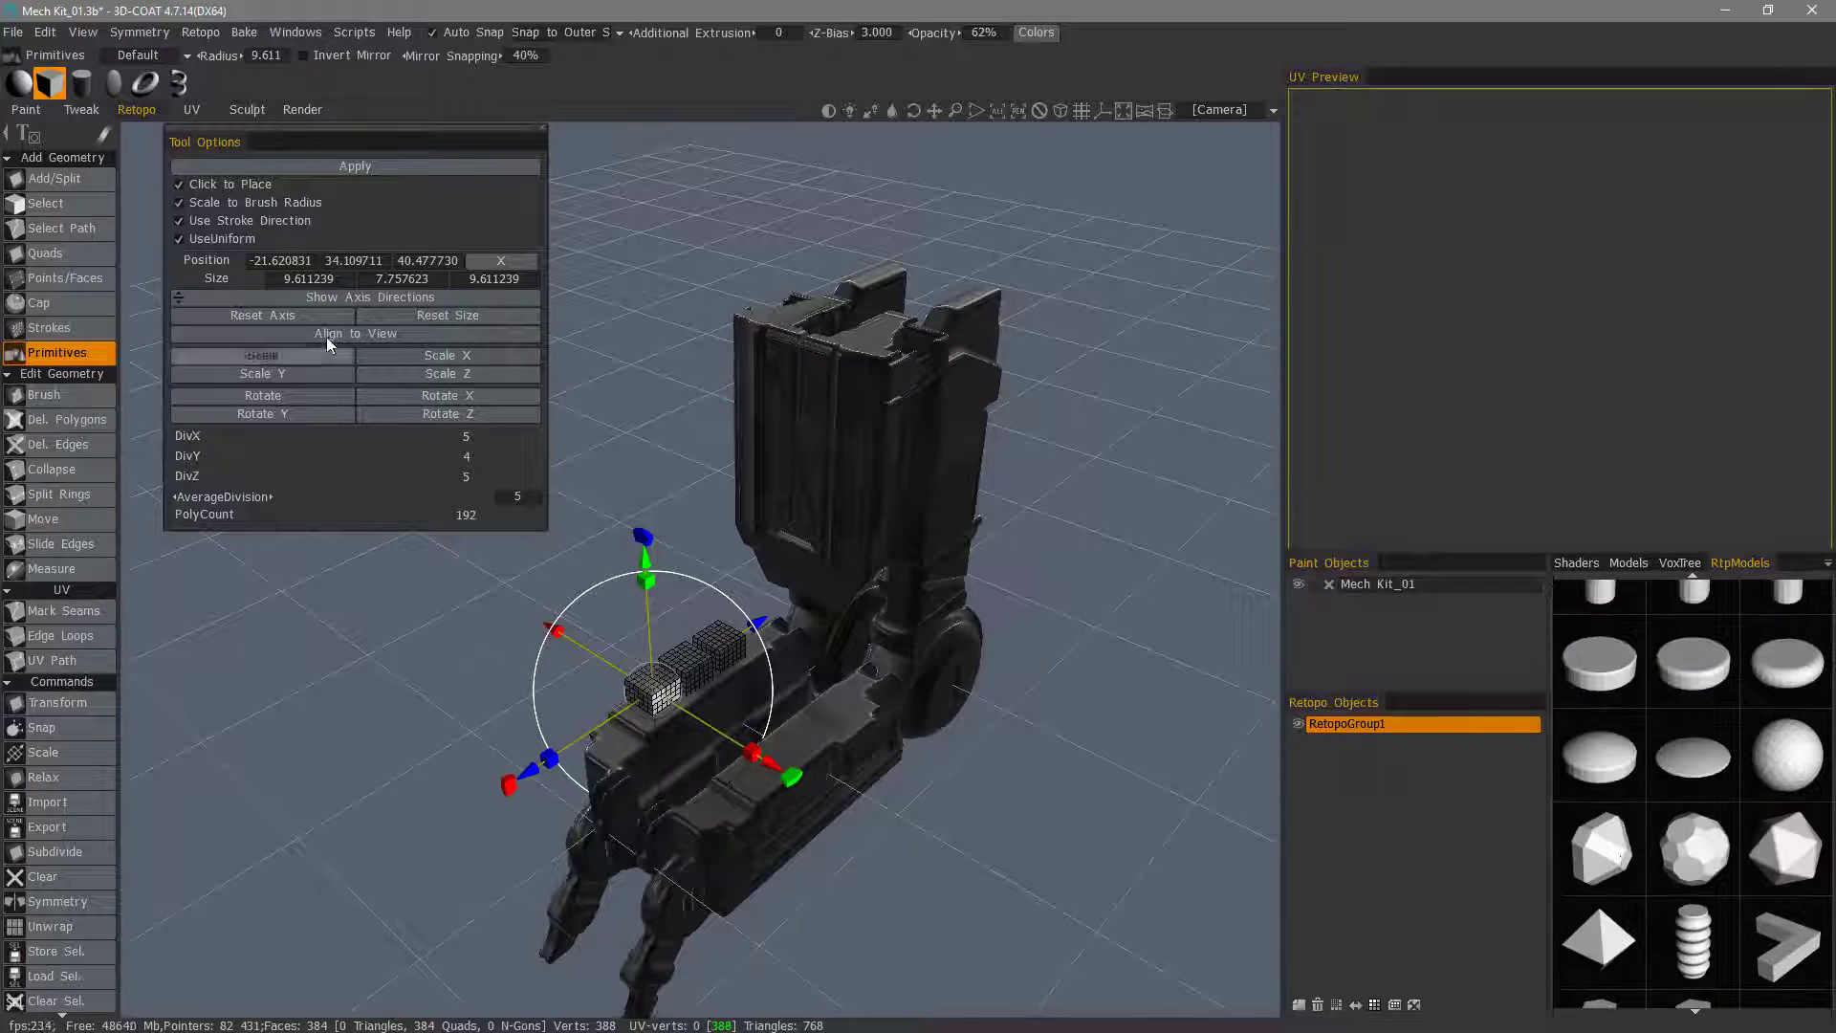
pyautogui.keyDown('alt'); pyautogui.moveTo(1100, 694); pyautogui.dragTo(517, 689); pyautogui.keyUp('alt')
pyautogui.moveTo(516, 687); pyautogui.dragTo(542, 697, button='right')
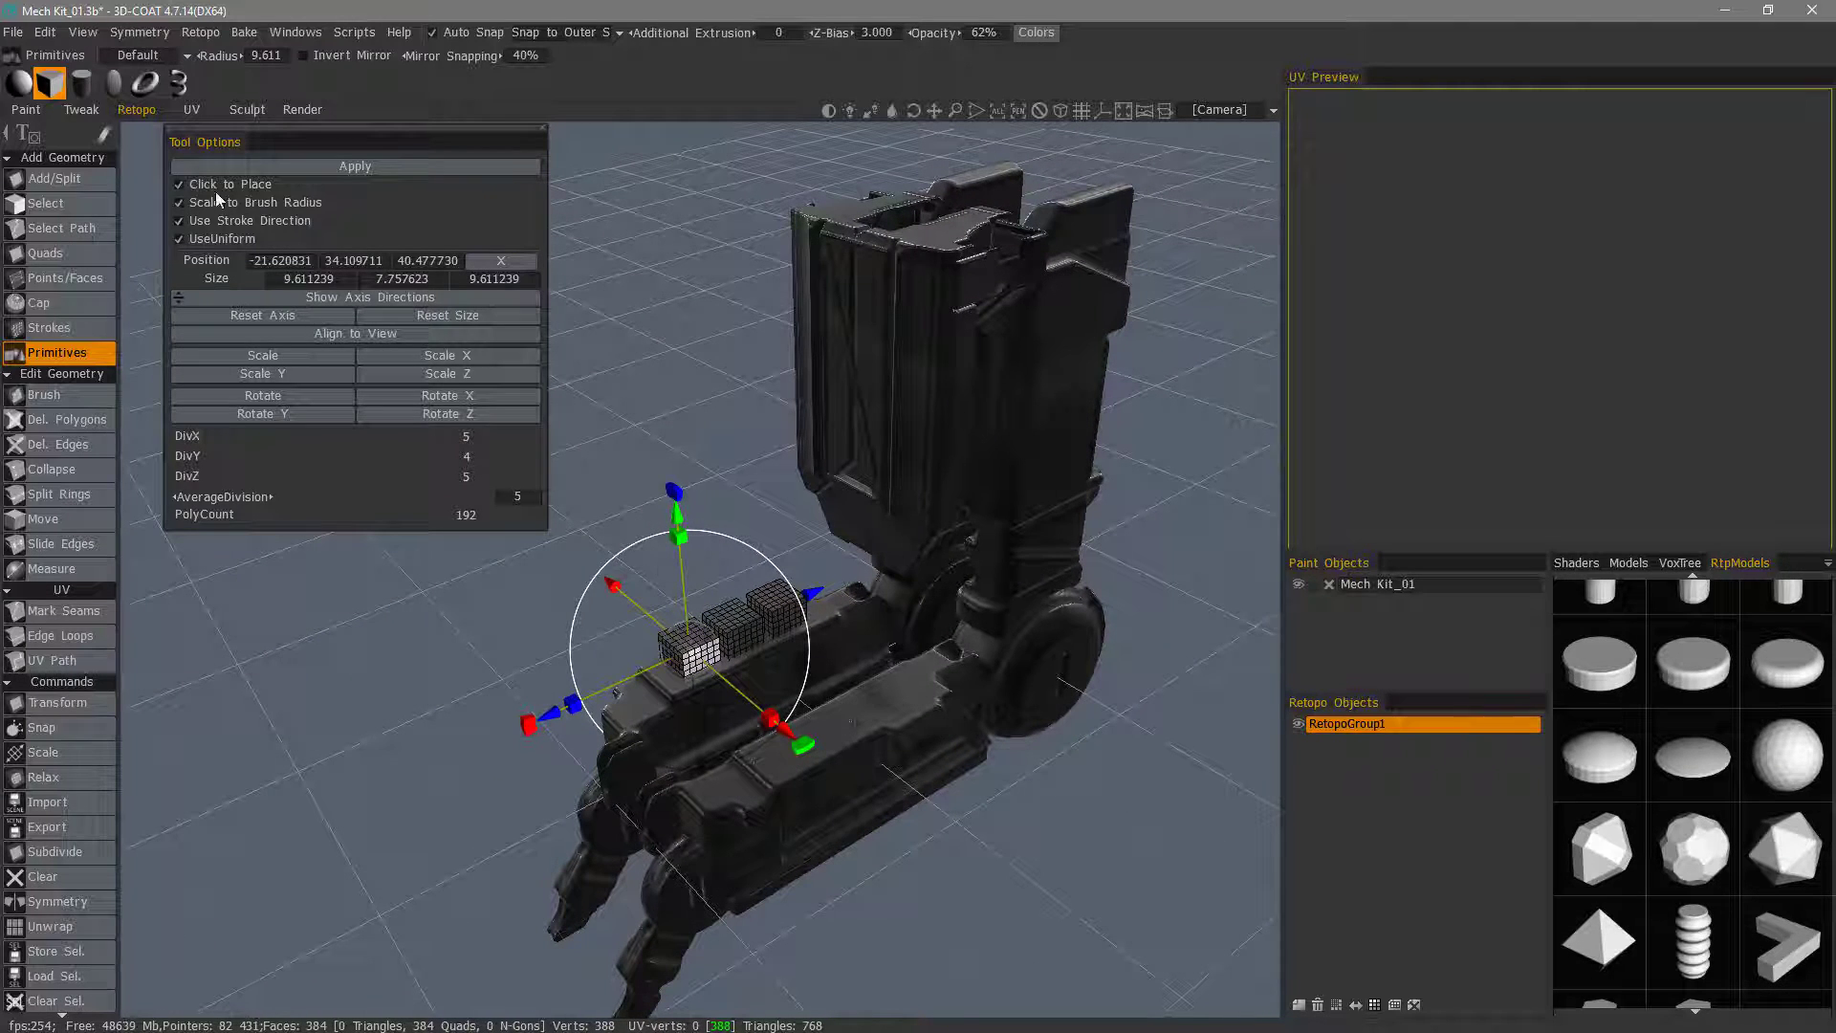
pyautogui.keyDown('alt'); pyautogui.moveTo(350, 536); pyautogui.dragTo(395, 523); pyautogui.keyUp('alt')
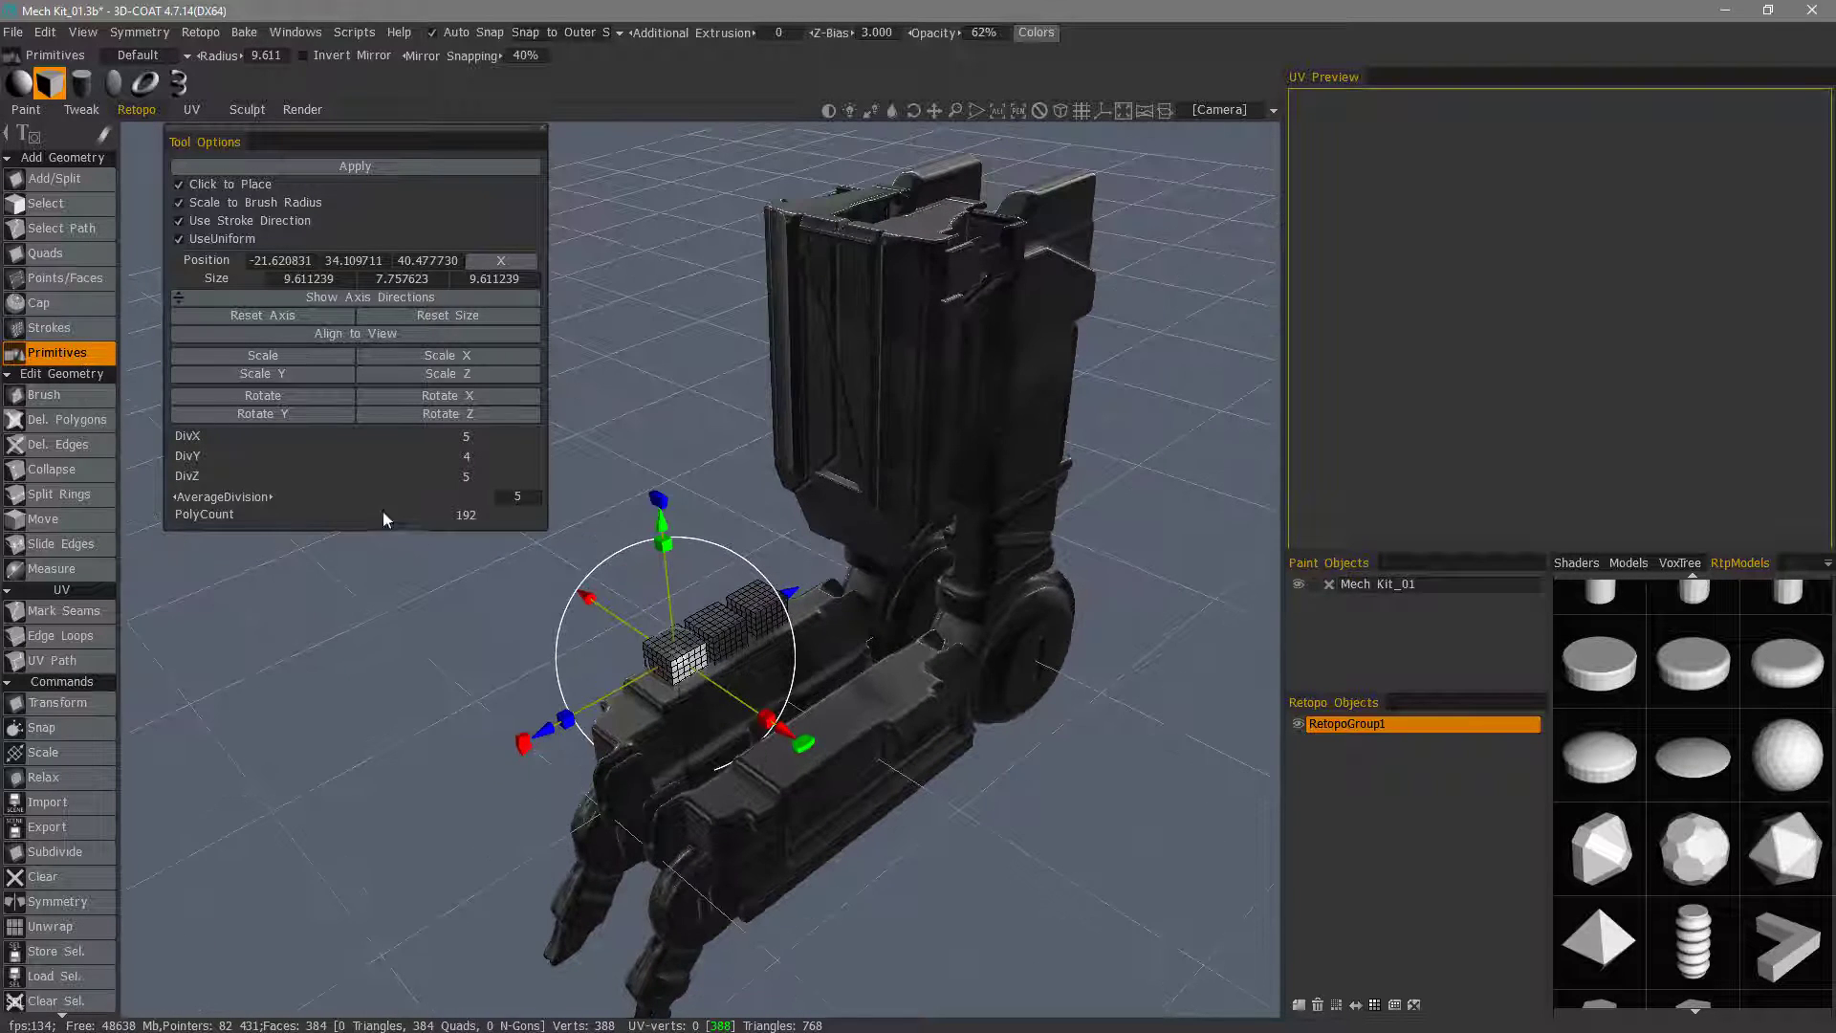